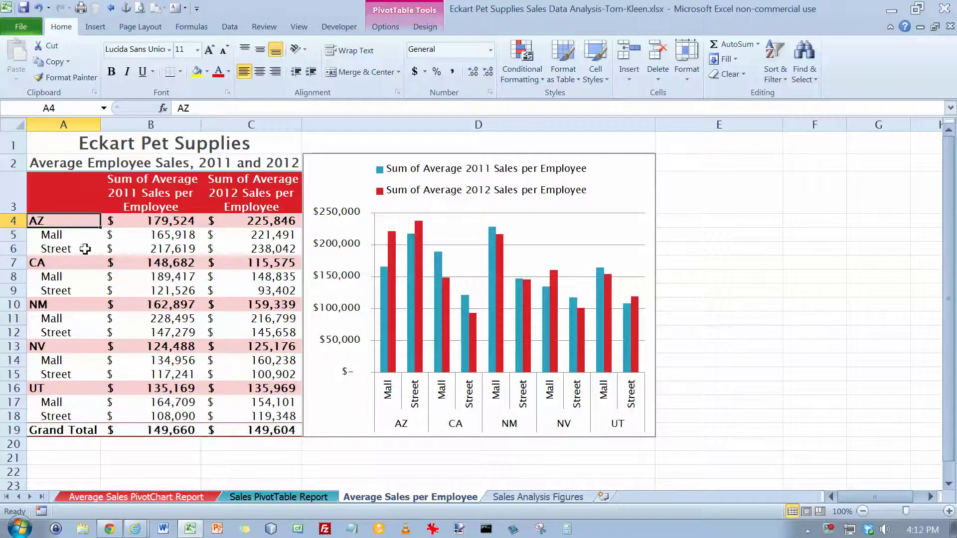
Step: Create a copy of the Average Sales per Employee worksheet, placed before Sales Analysis Figures
right_click(380, 499)
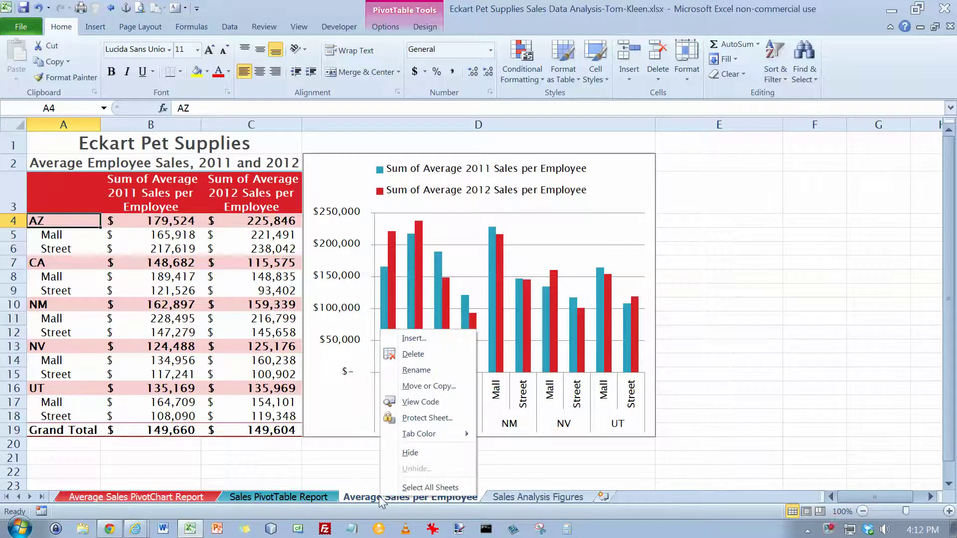
click(418, 386)
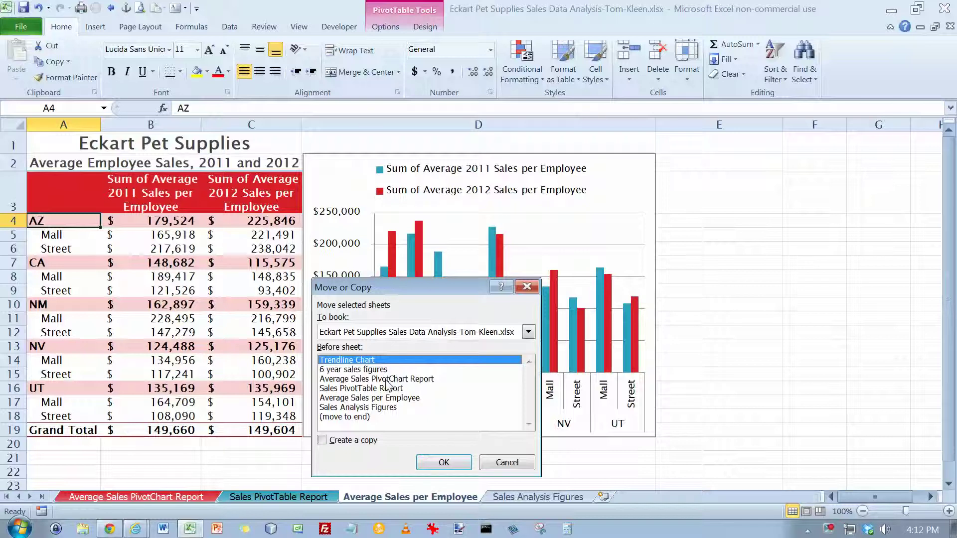
click(346, 409)
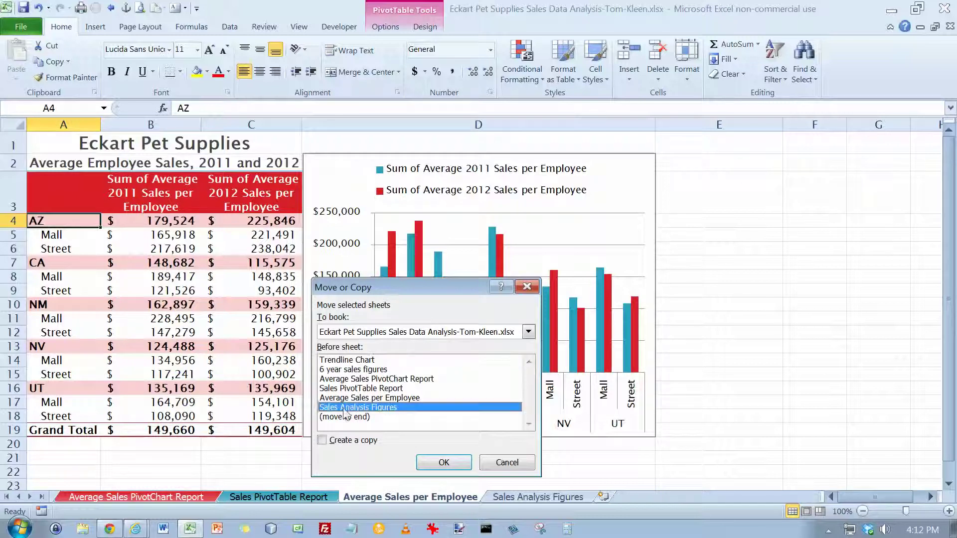
click(339, 441)
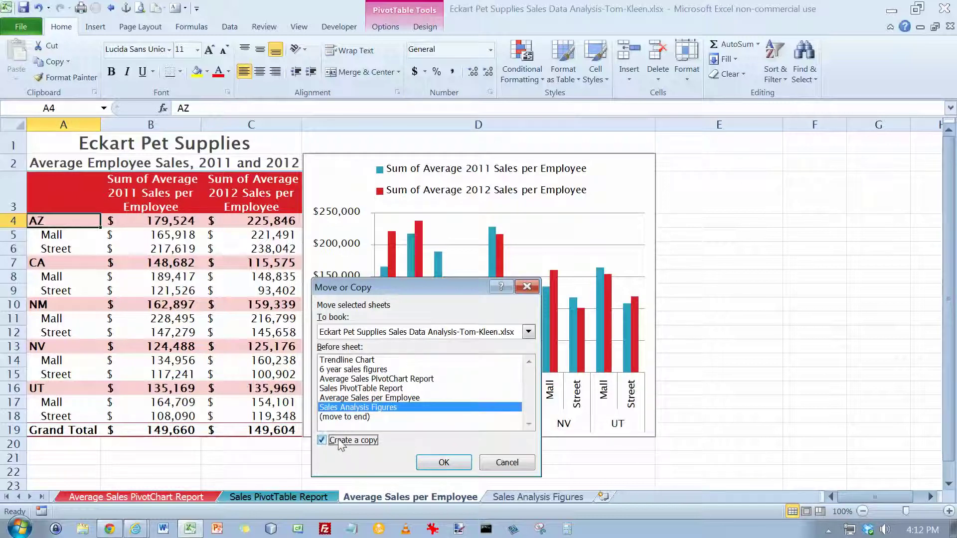
click(437, 463)
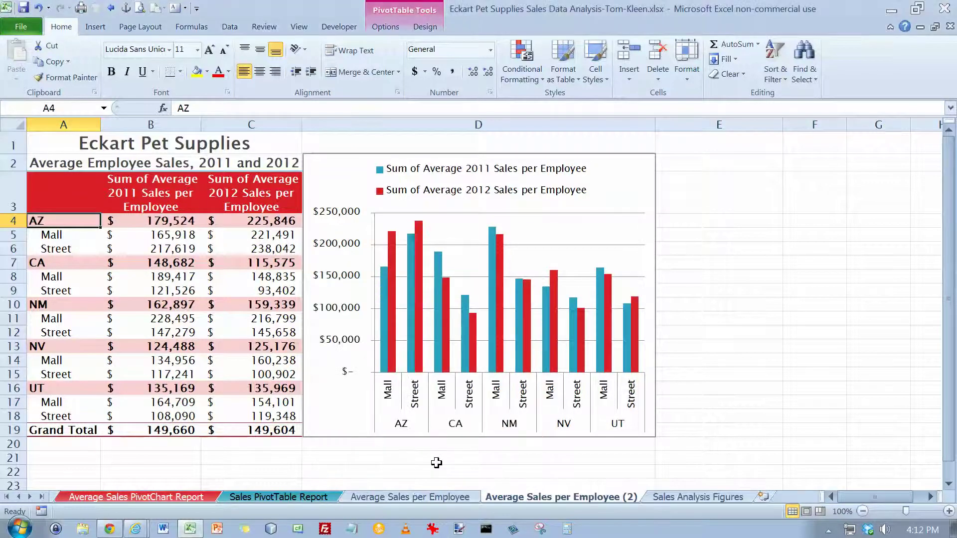
Step: Rename the copied worksheet as Slicers
double_click(594, 500)
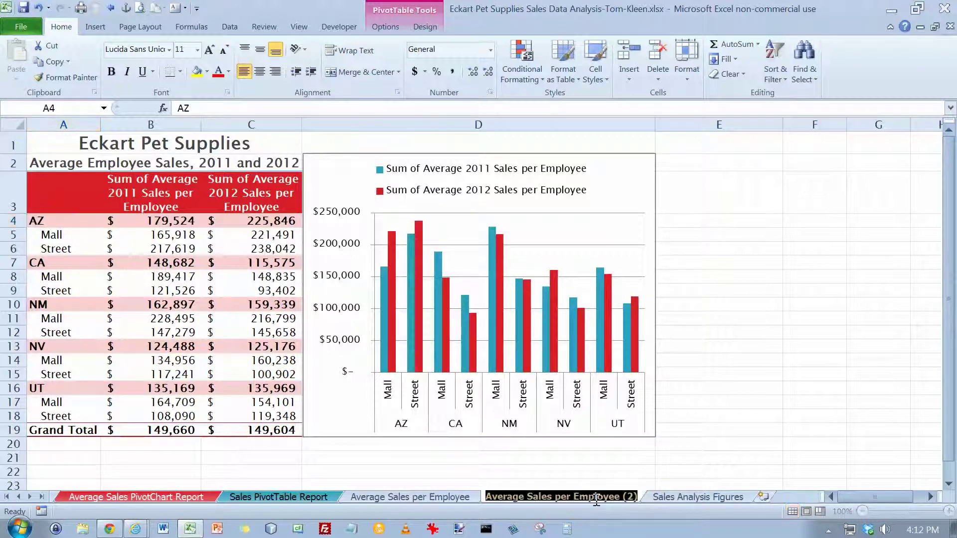
text(Slicers)
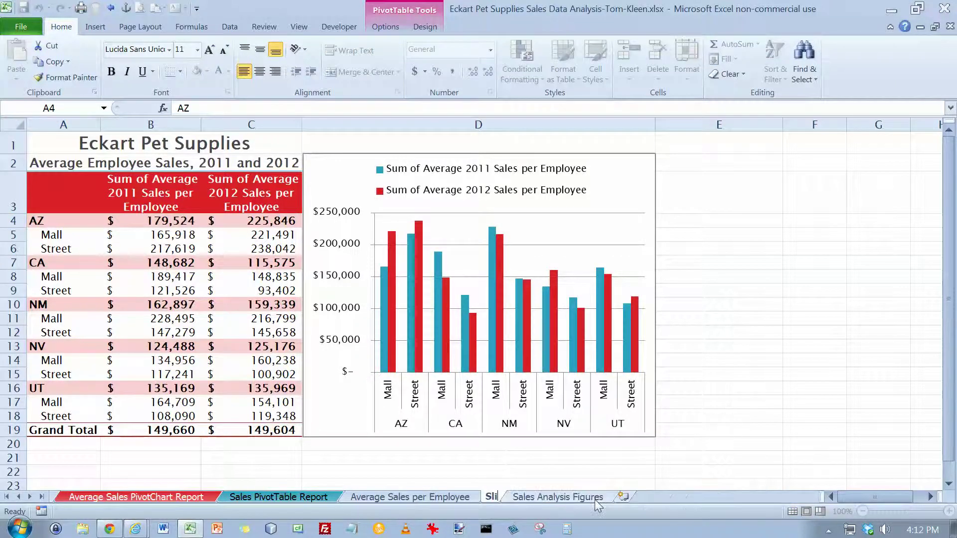
key(Return)
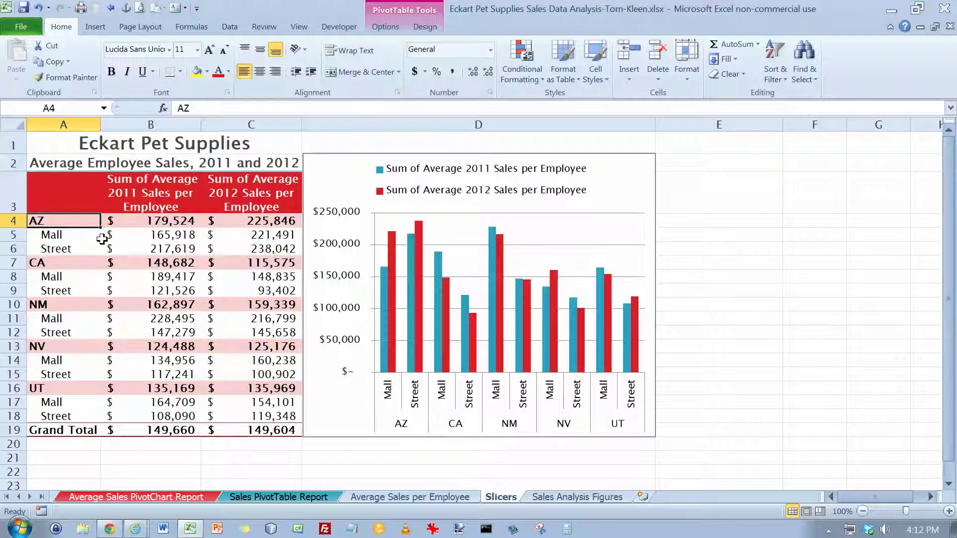
Step: Apply the dark purple Medium PivotTable style with shaded state rows to the PivotTable on the Slicers sheet
click(431, 26)
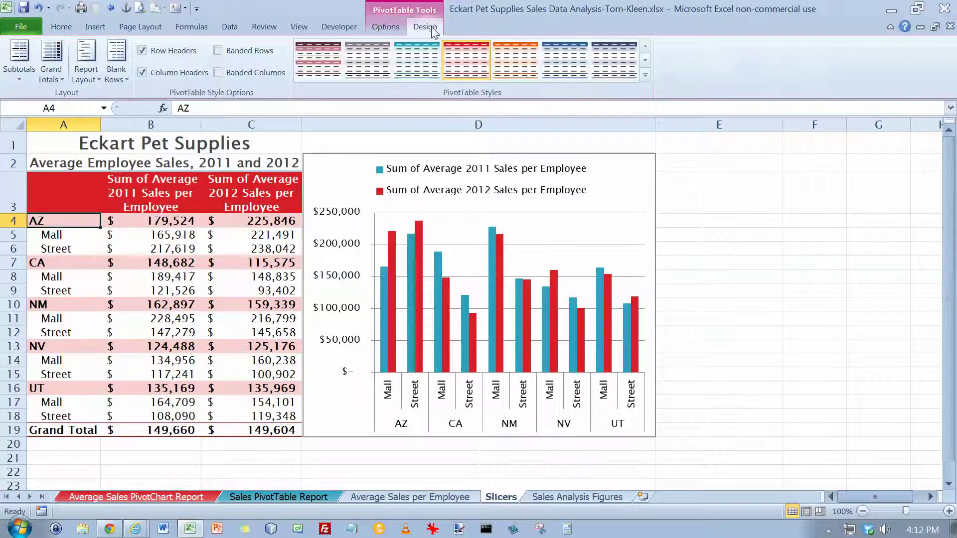
click(646, 76)
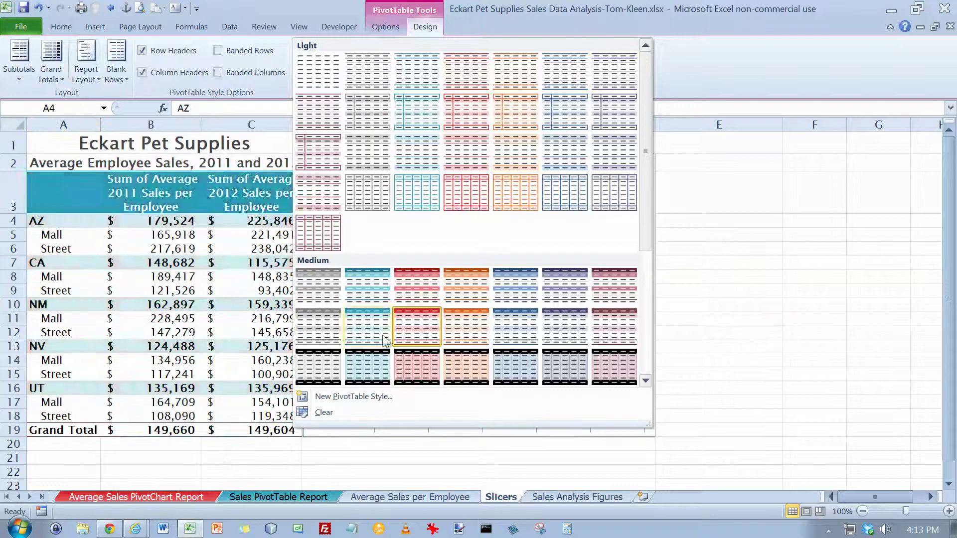
click(556, 323)
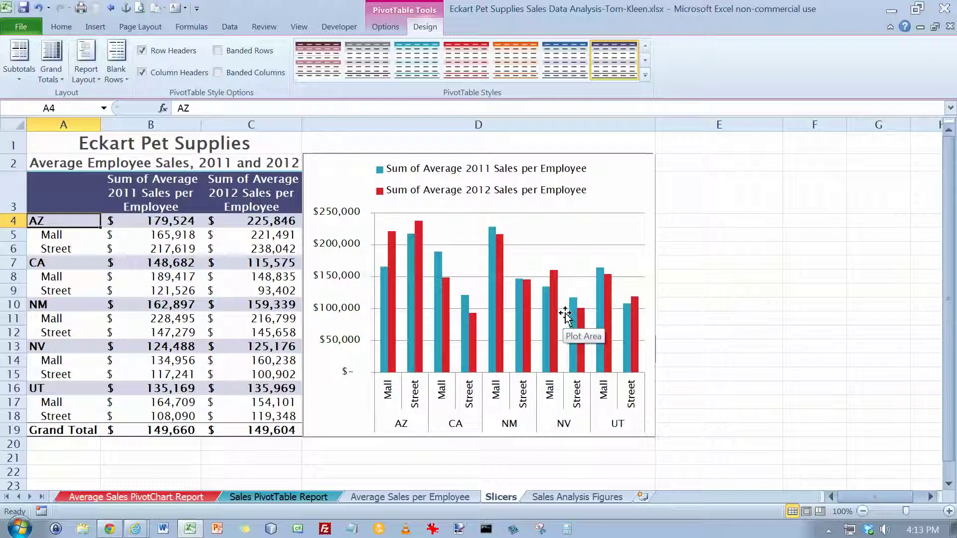
Step: Set the width of columns B and C to 14
drag(197, 124, 252, 124)
right_click(252, 124)
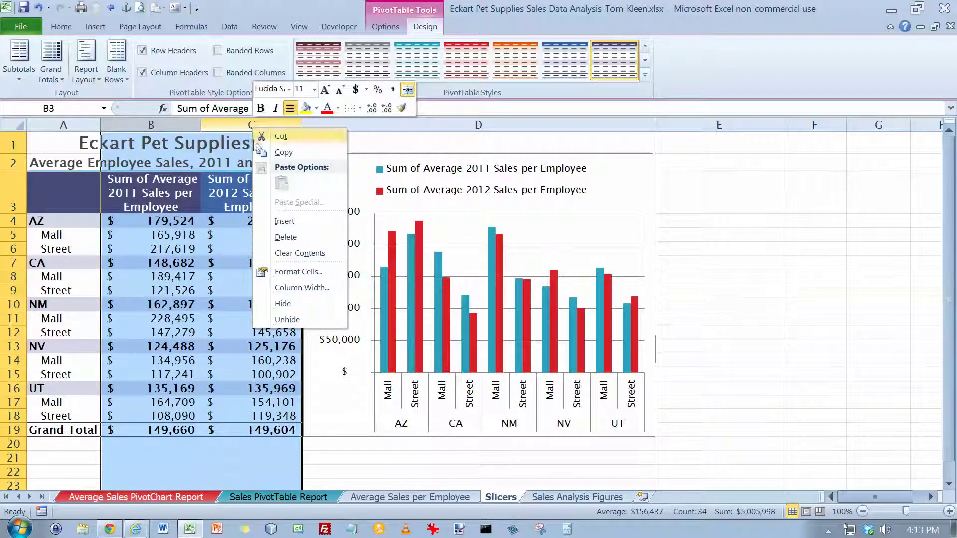
click(300, 287)
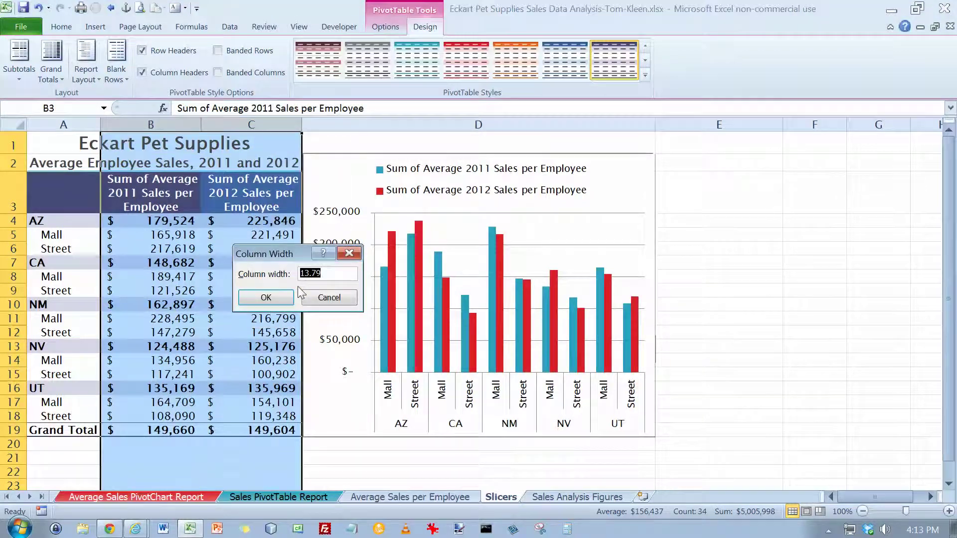
text(14)
click(265, 296)
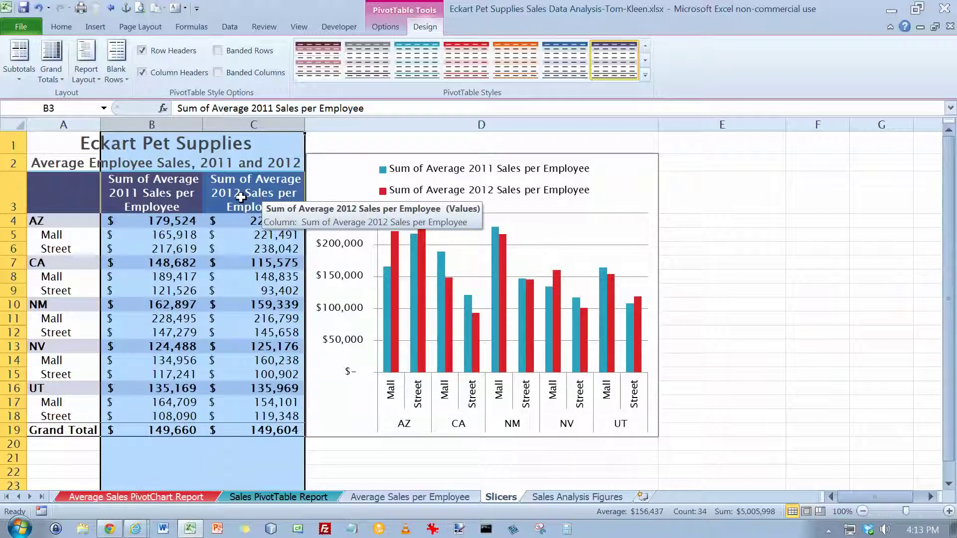
Step: Set the font size of the subtitle in cell A2 to 12
click(53, 163)
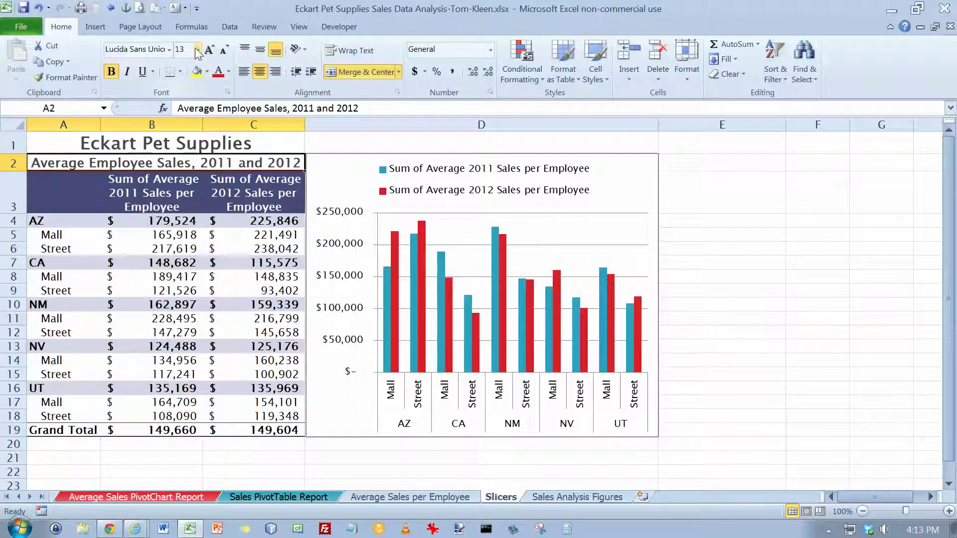
click(198, 49)
click(180, 115)
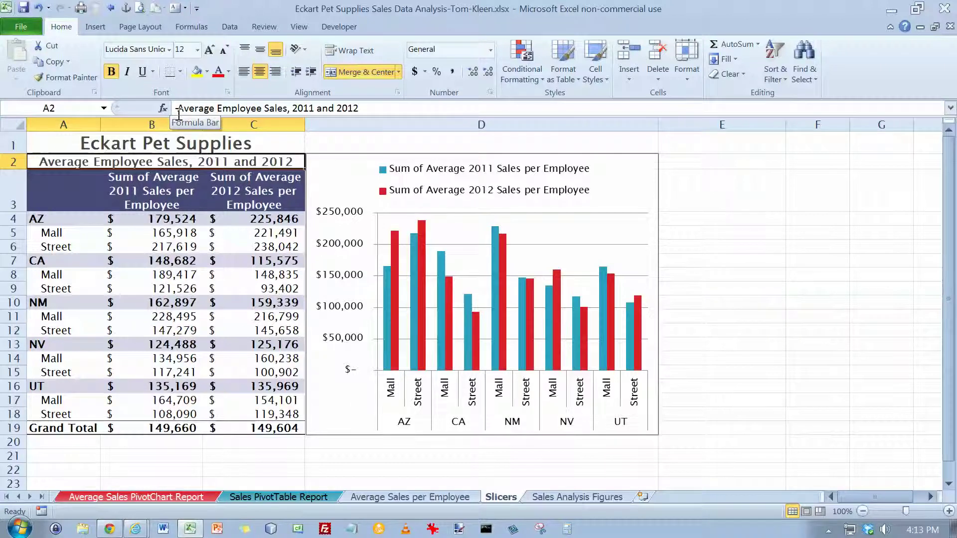
click(158, 222)
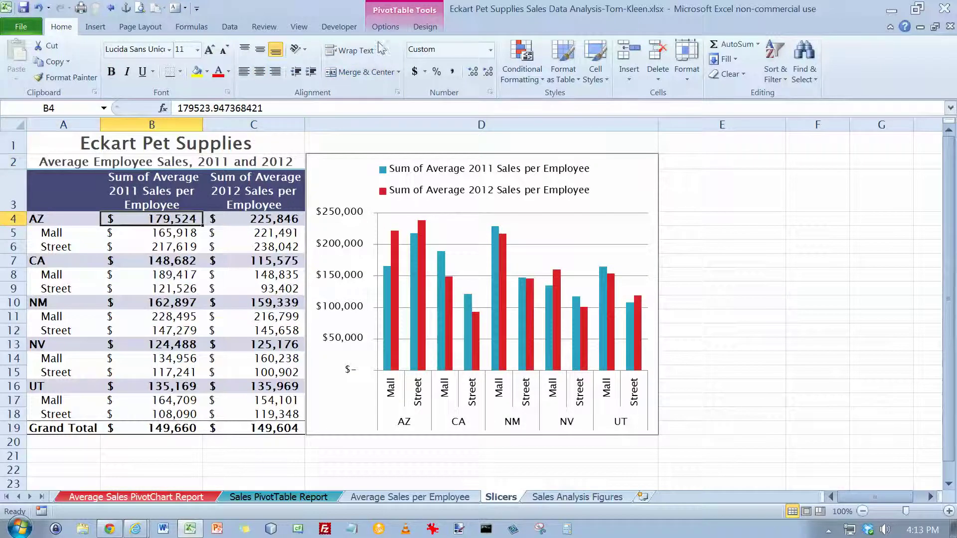
click(386, 27)
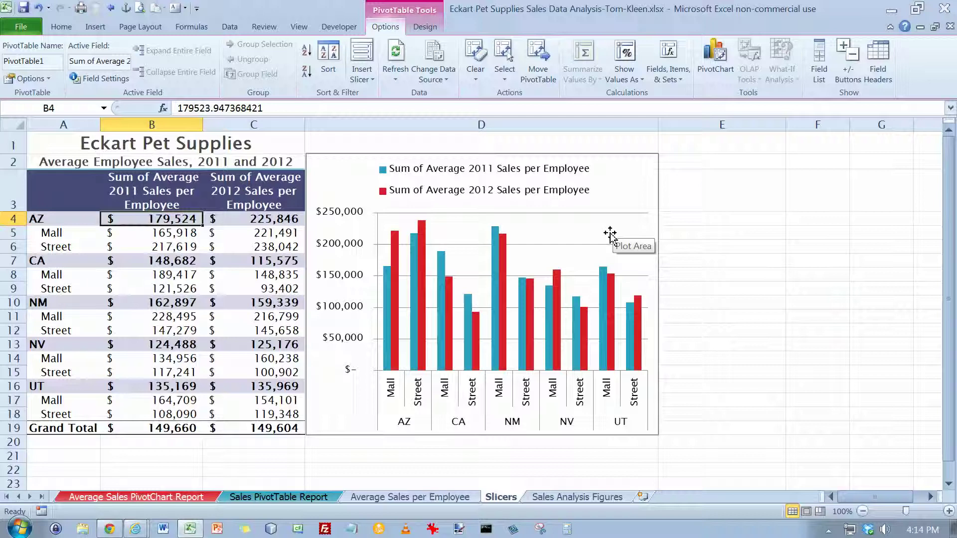
Step: Apply the purple-and-grey chart Style 15 to the PivotChart and stretch its upper edge to the top of row 1
click(631, 187)
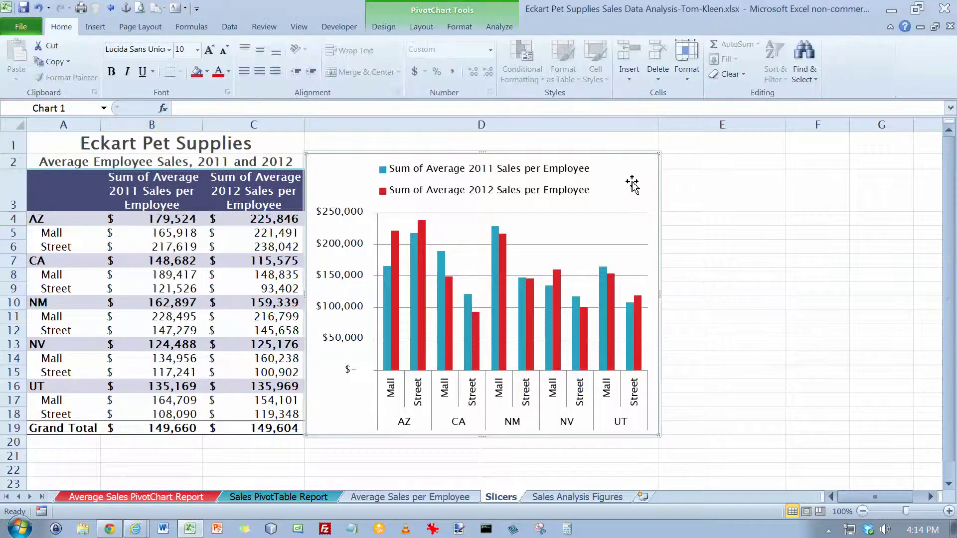
click(392, 28)
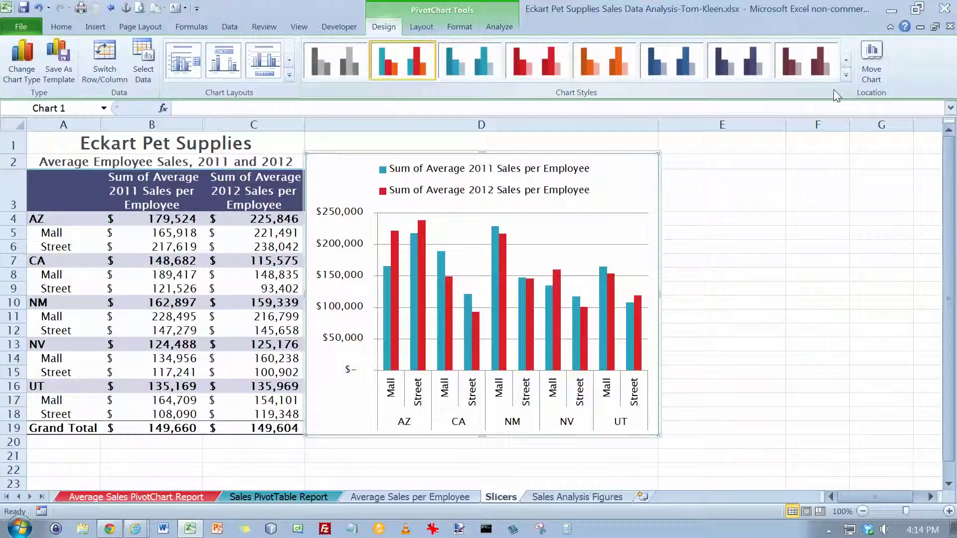
click(846, 75)
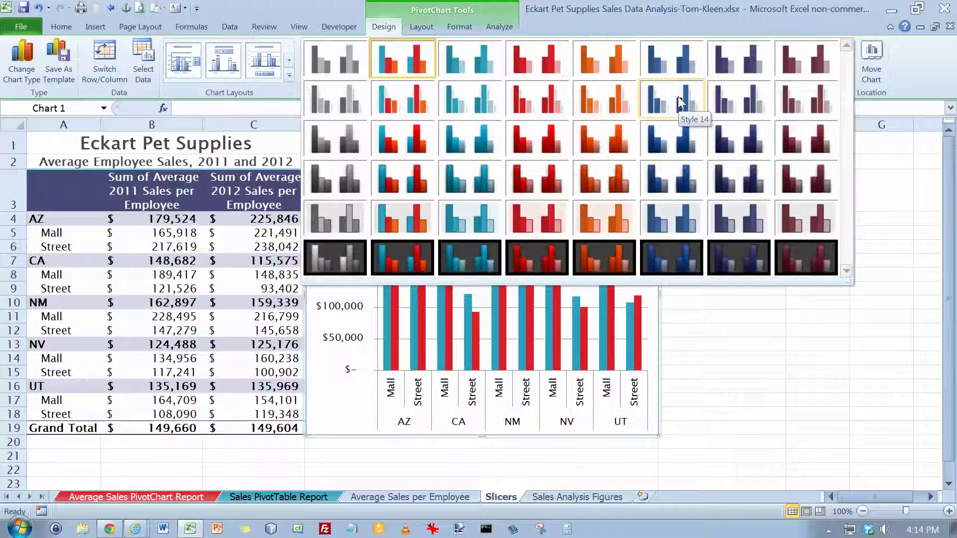
click(738, 101)
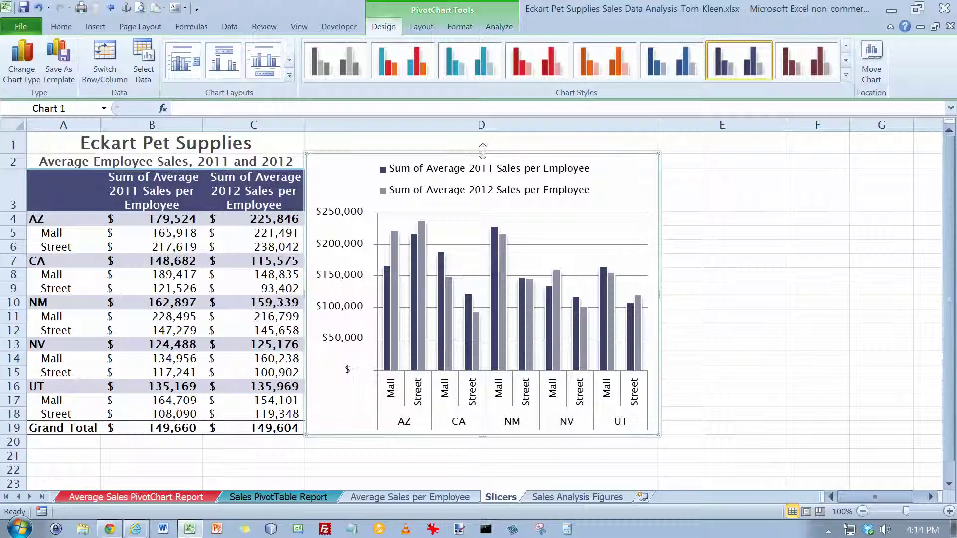
drag(483, 150, 486, 131)
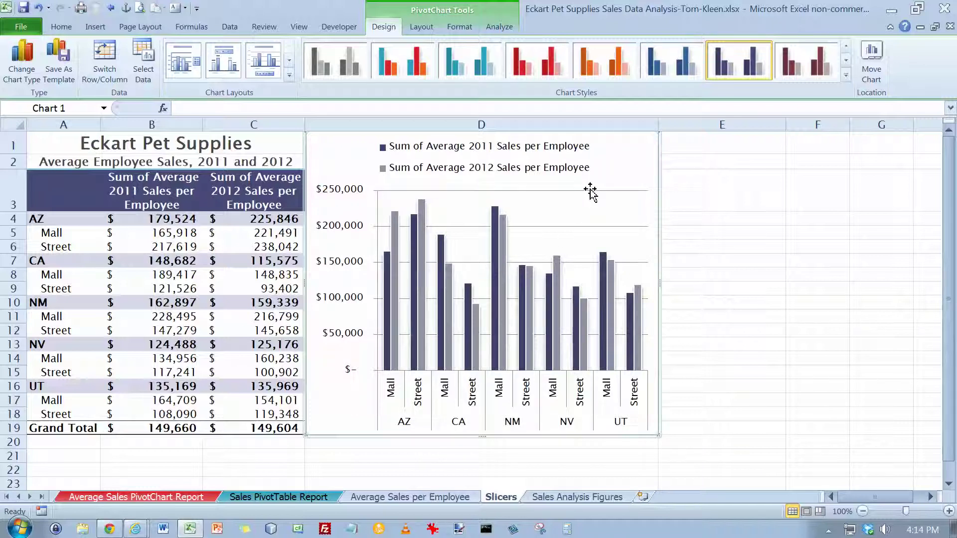
Step: Insert slicers for the State, Manager and Location fields of the PivotChart
click(498, 28)
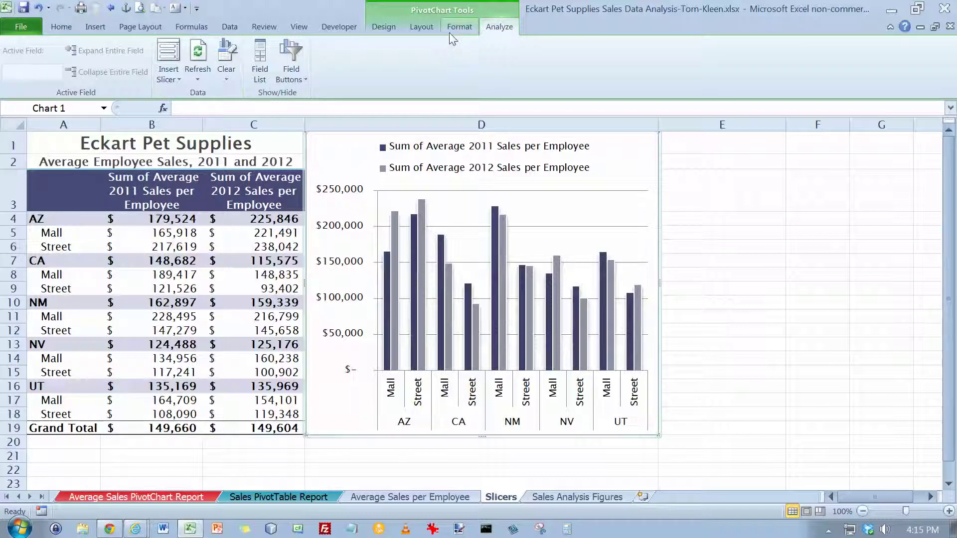
click(177, 77)
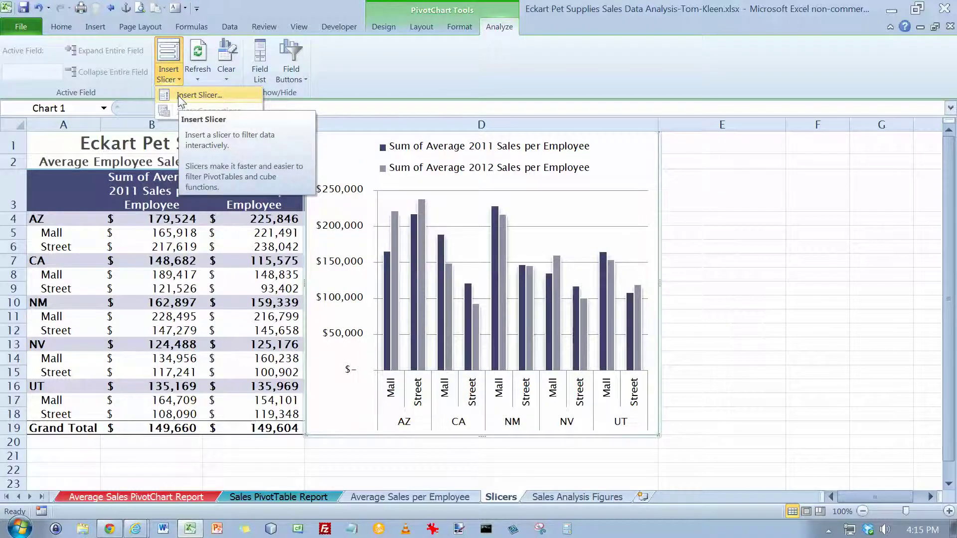
click(180, 97)
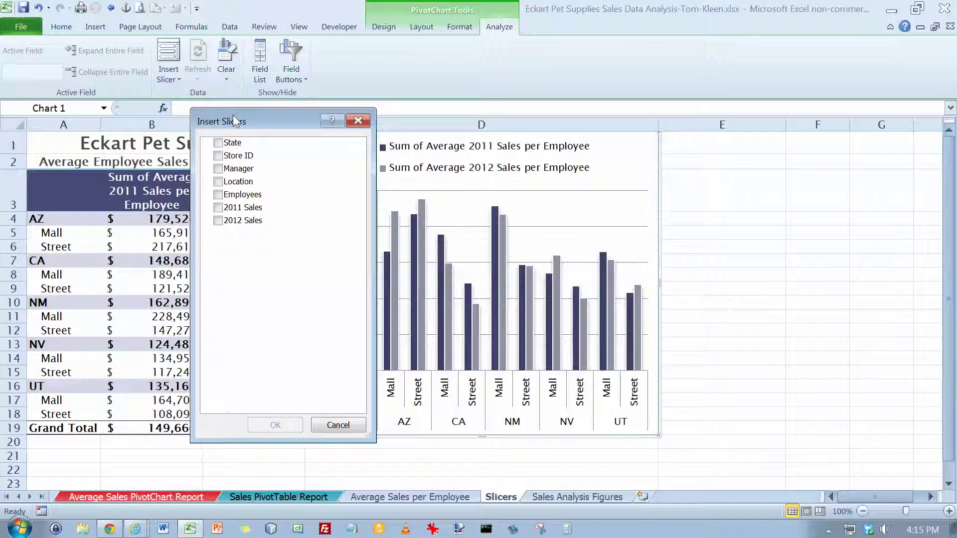
click(218, 143)
click(218, 169)
click(218, 181)
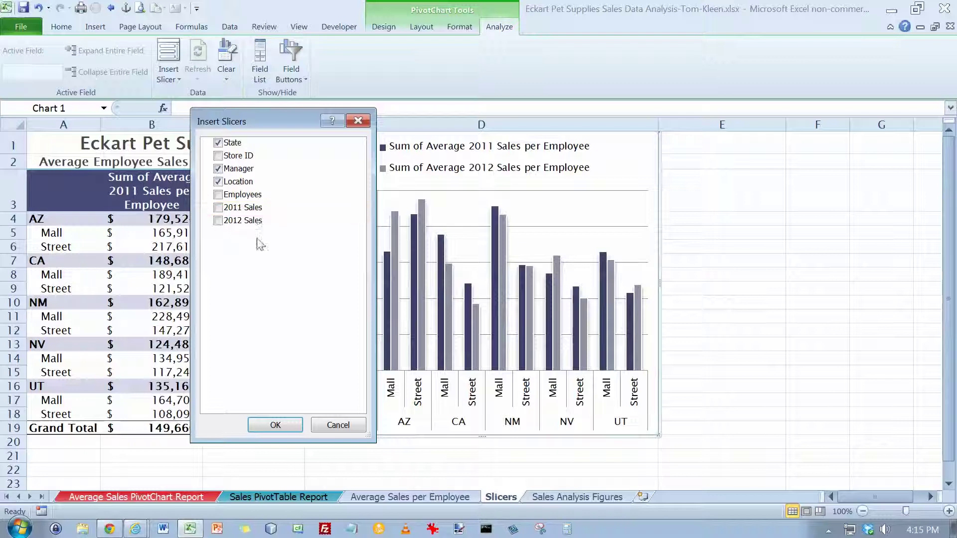
click(275, 424)
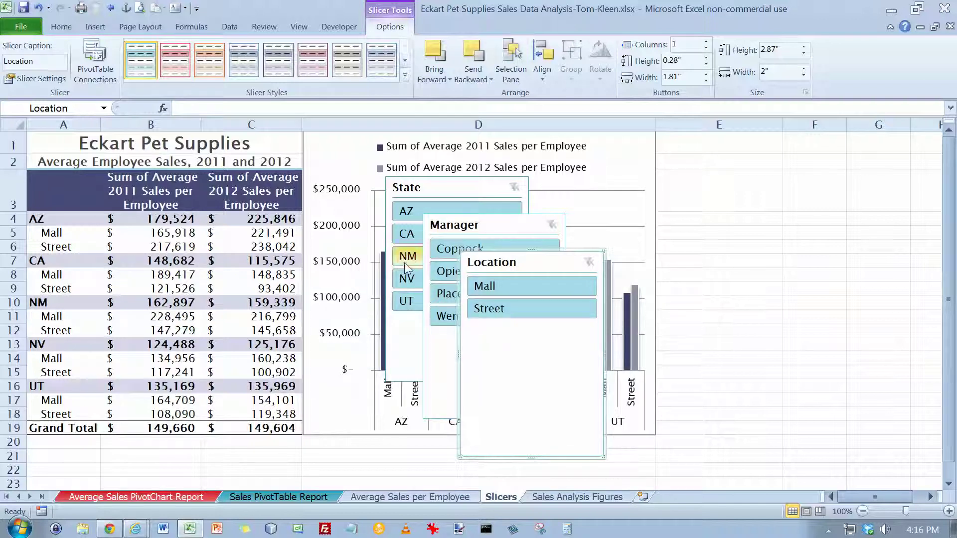
Step: Move the State slicer beside the chart at the top of column E and reduce its height to about 1.89"
click(457, 187)
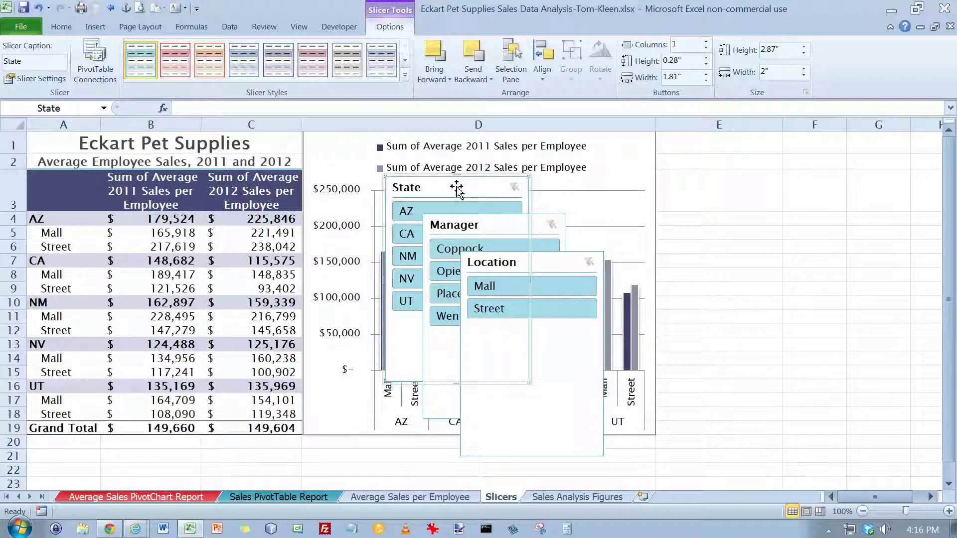
drag(456, 187, 729, 144)
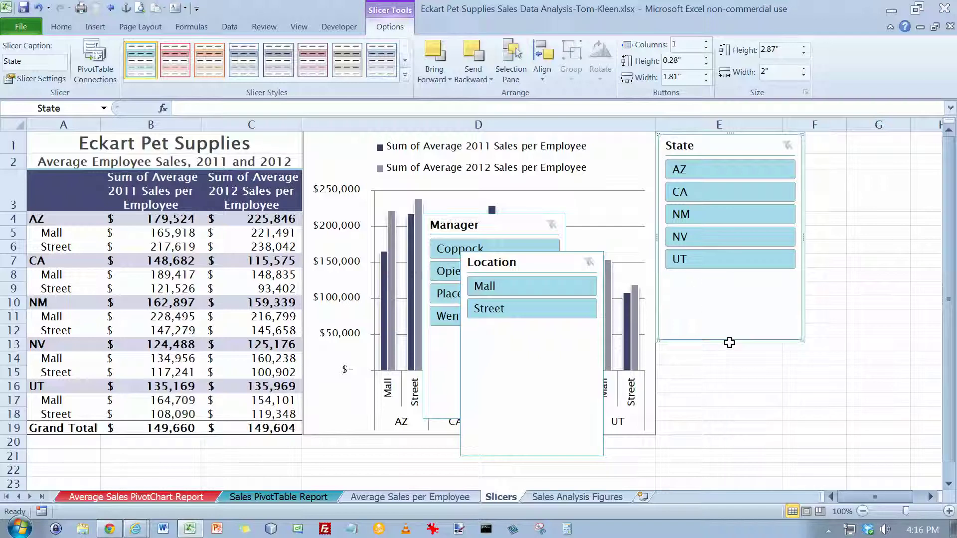
drag(729, 336, 733, 272)
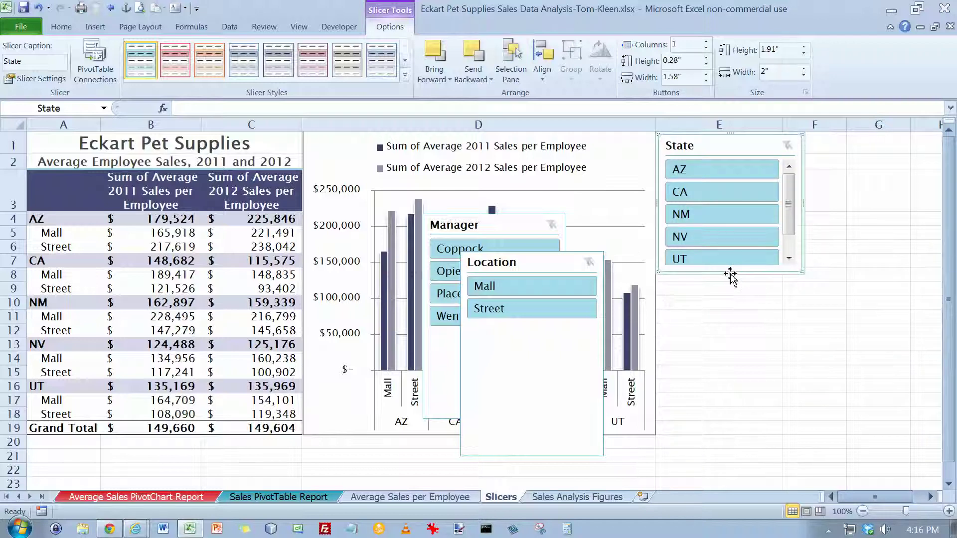
drag(729, 271, 731, 271)
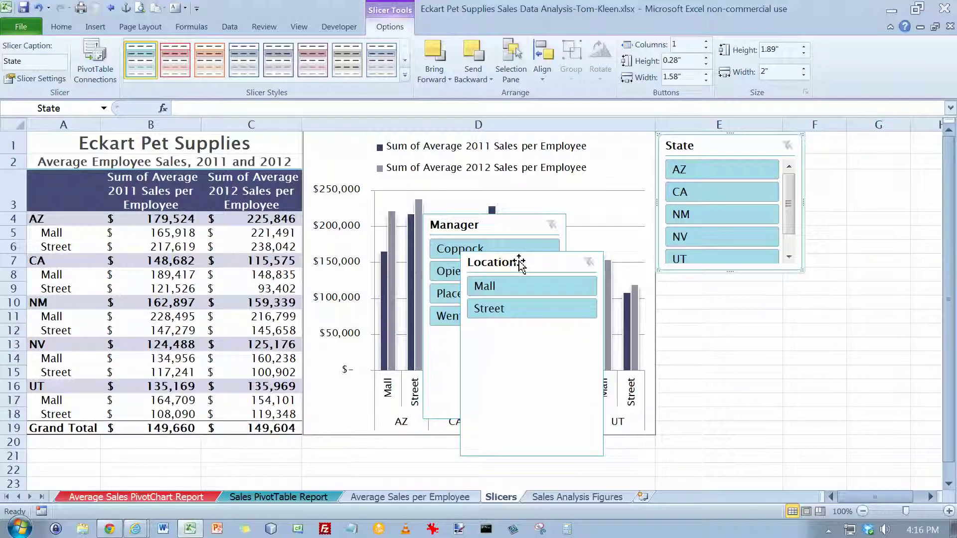
Step: Move the Location slicer directly below the State slicer and shorten it to fit its two buttons
drag(519, 264, 716, 283)
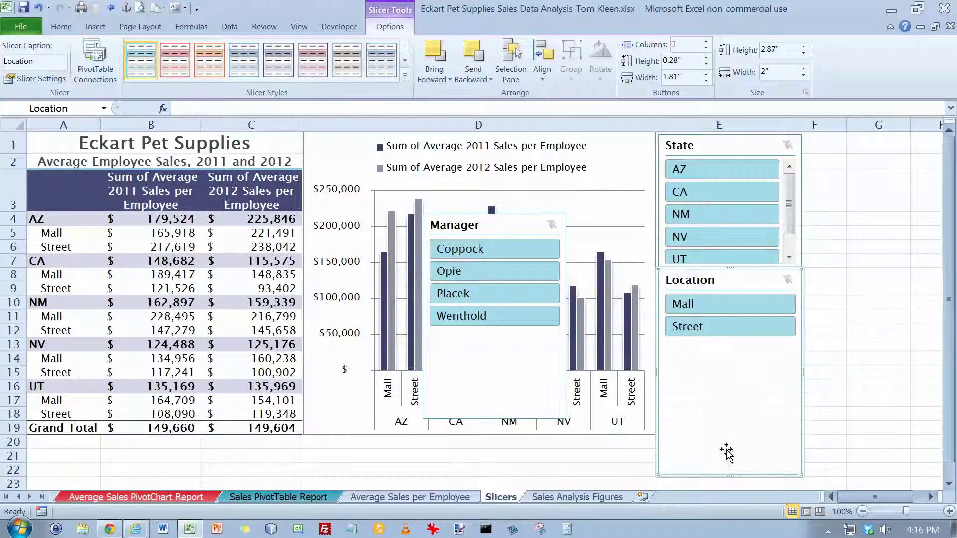
drag(730, 475, 731, 342)
Step: Shorten the Manager slicer to a height of about 1.62" and place it directly below the Location slicer
drag(504, 228, 838, 255)
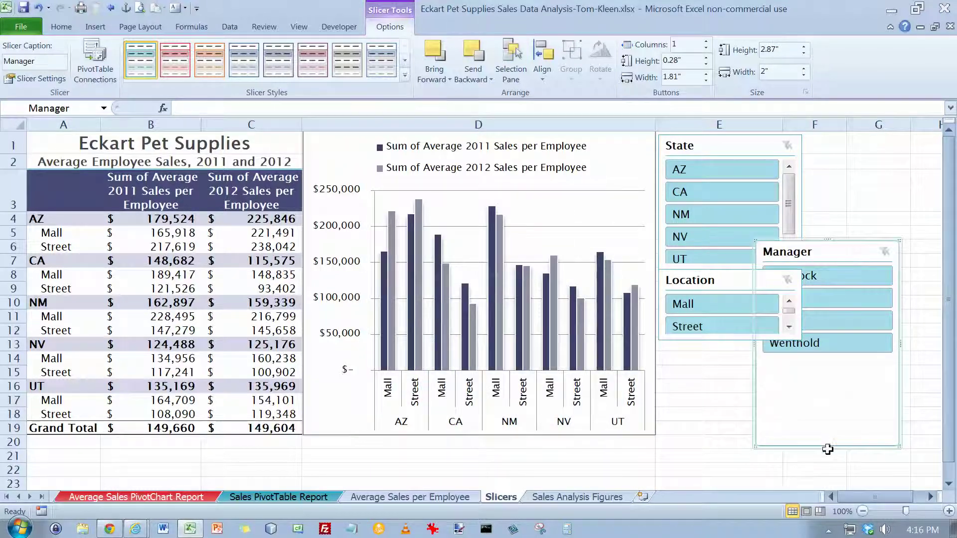
drag(827, 442, 833, 356)
drag(811, 284, 738, 356)
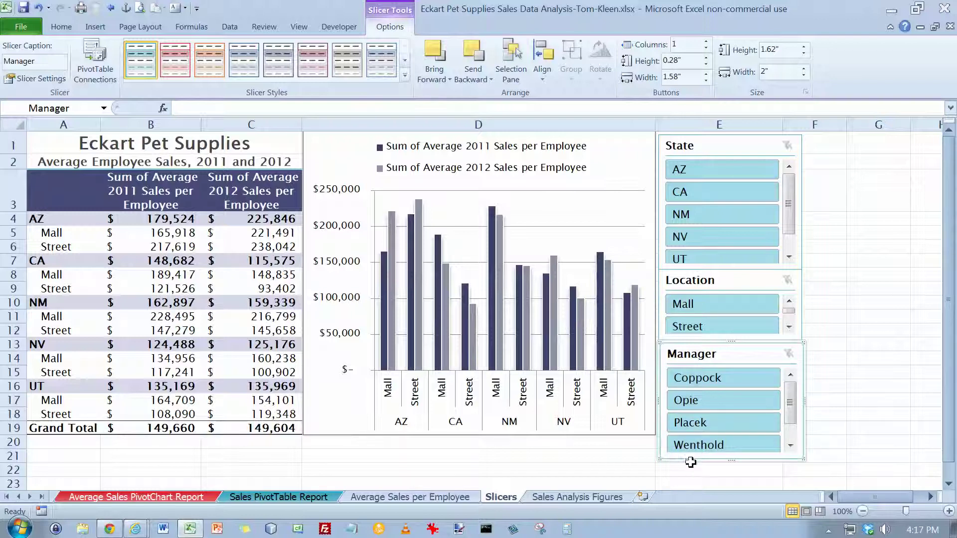
Step: Set the buttons of the State, Location and Manager slicers to 0.23" high and 0.98" wide
click(727, 146)
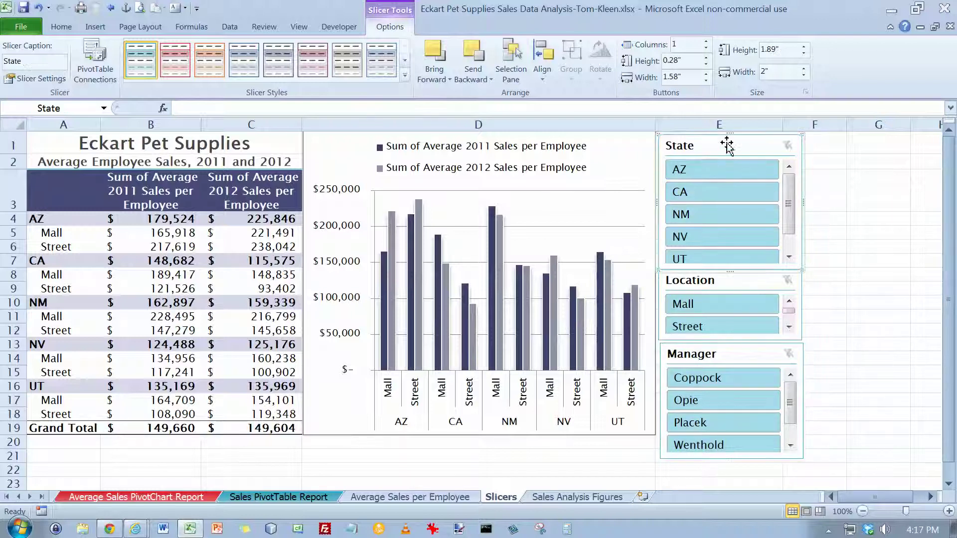
ctrl+click(739, 280)
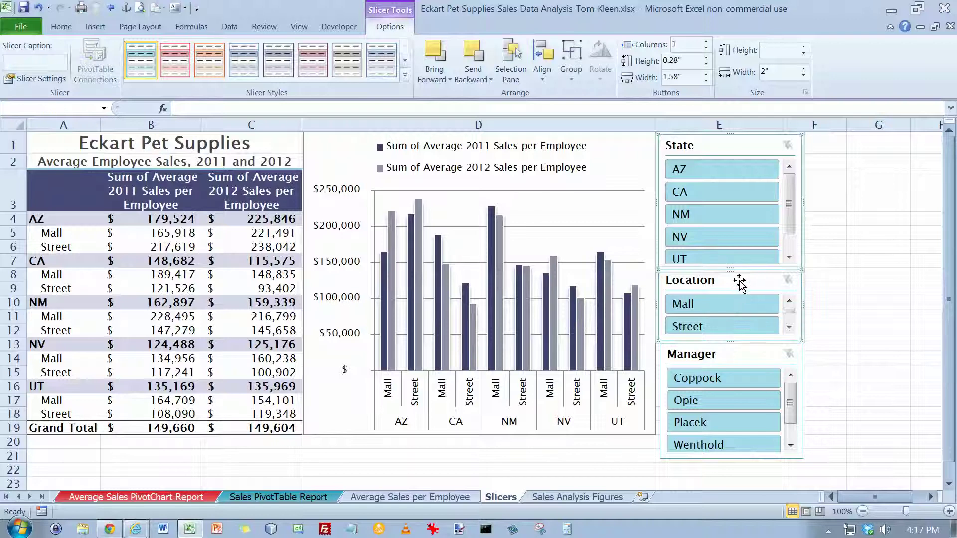
ctrl+click(738, 355)
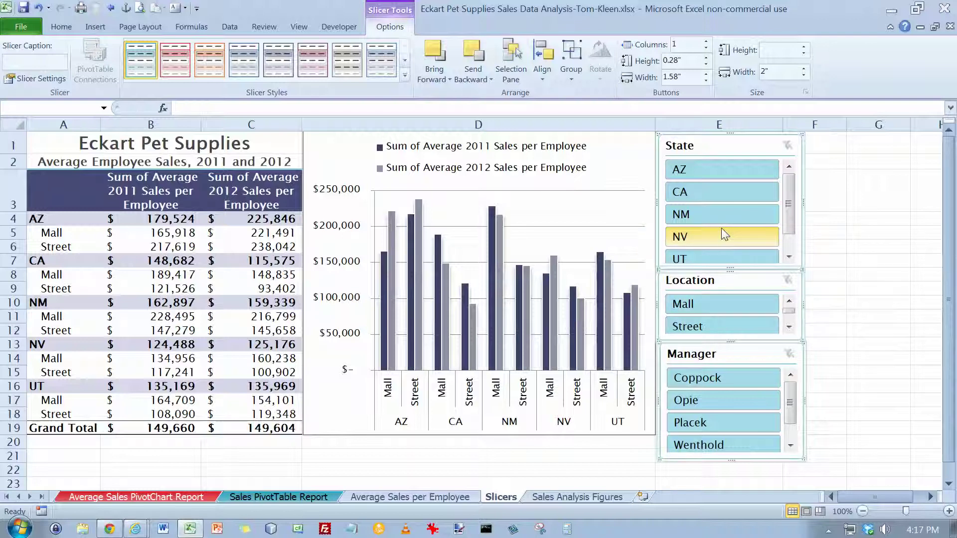
drag(550, 167, 568, 150)
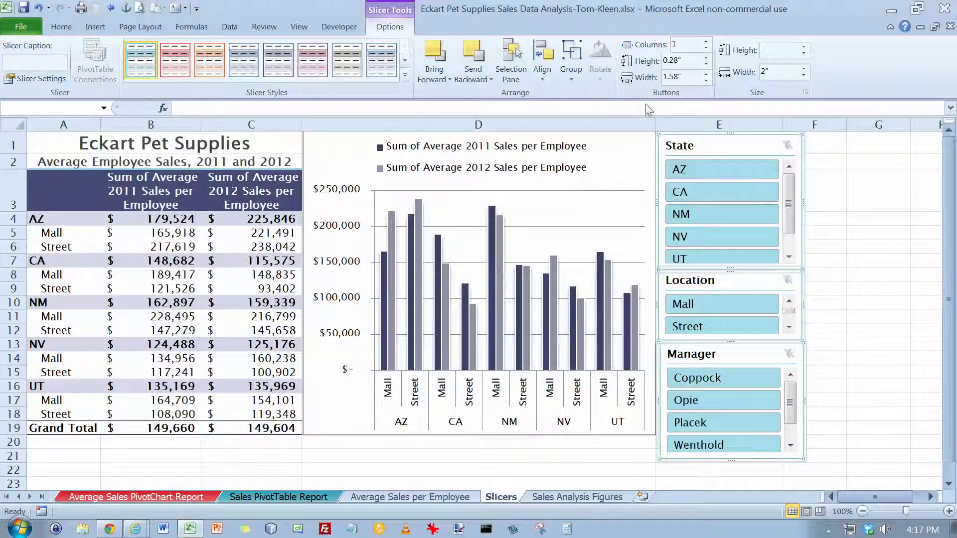
click(692, 60)
text(0.23)
key(Return)
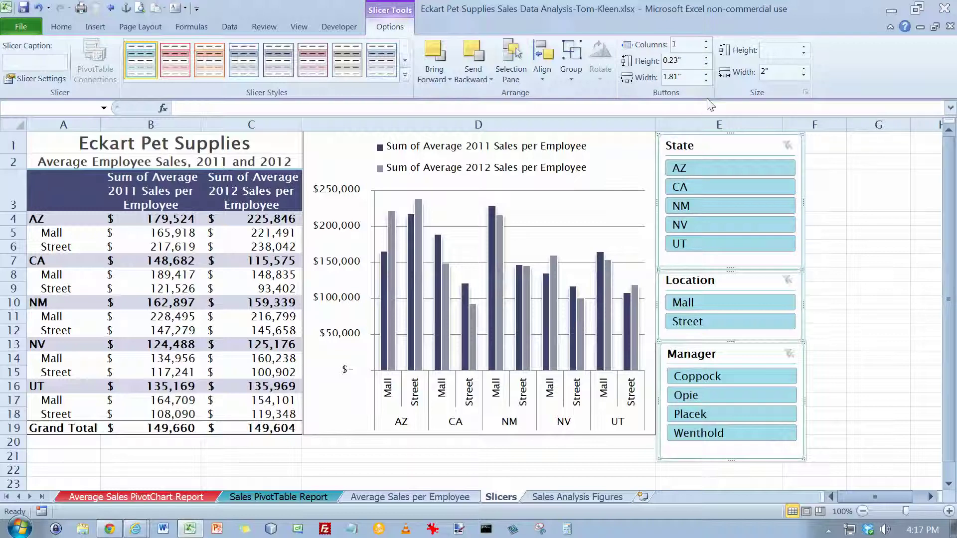
click(691, 74)
text(.98)
key(Return)
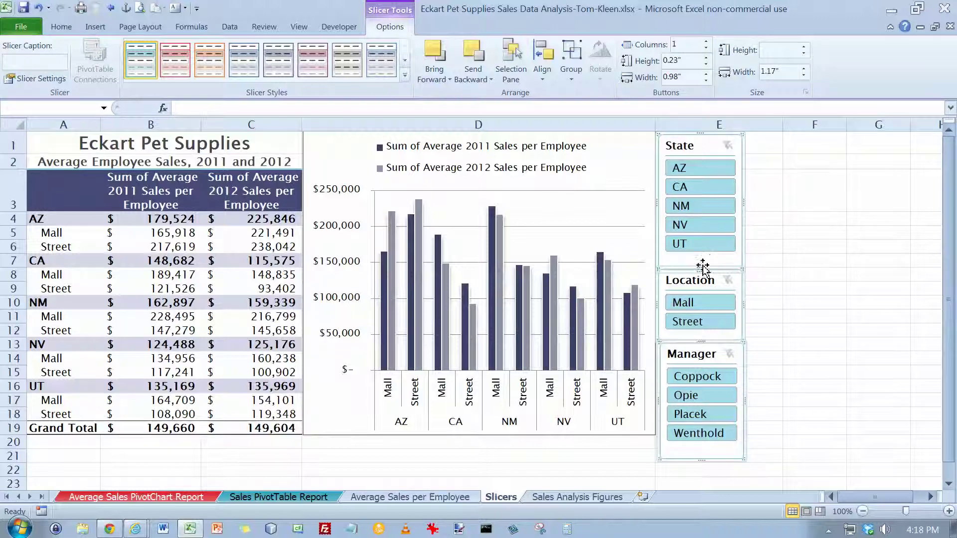
Step: Shorten the State slicer to about 1.68", and move the Location slicer directly below it with a height of about 0.89"
click(789, 257)
click(723, 264)
click(723, 265)
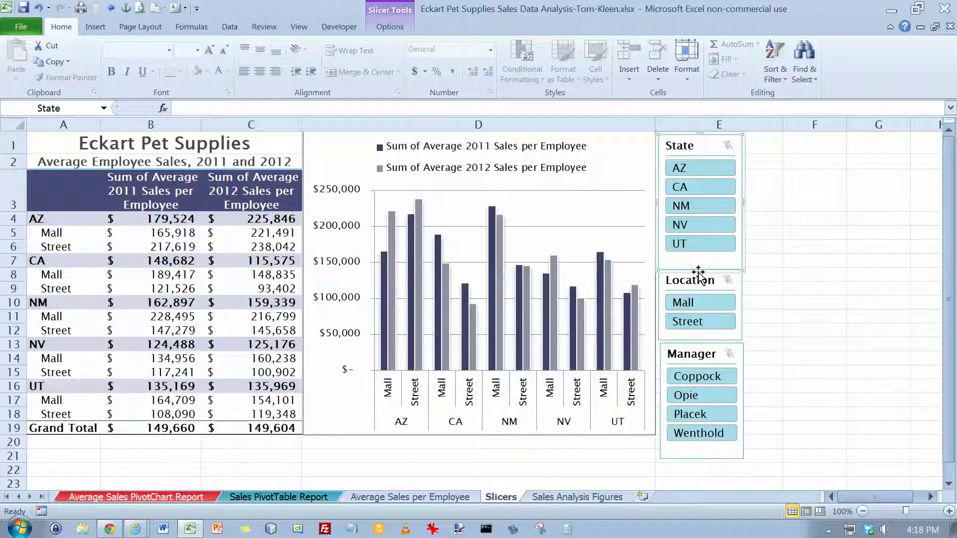
drag(698, 269, 701, 259)
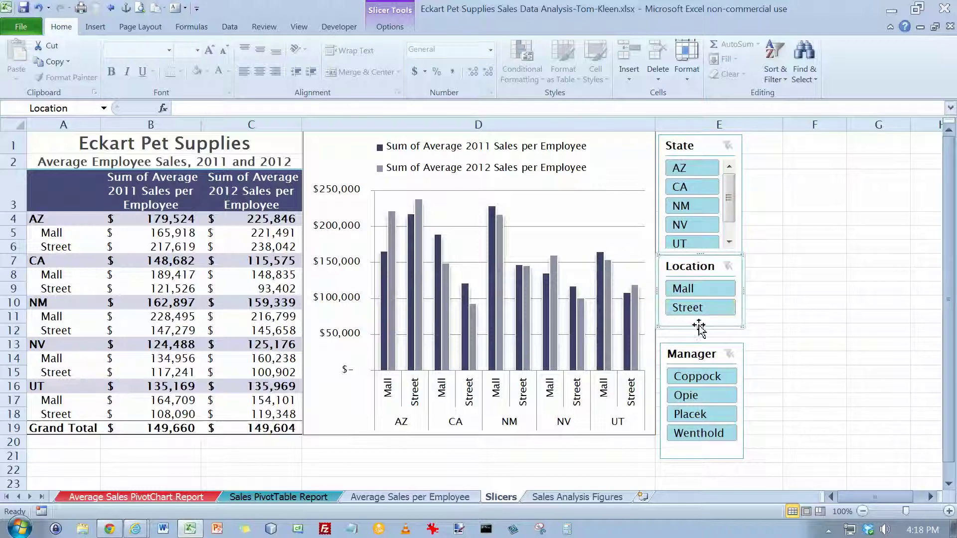
drag(699, 328, 698, 320)
Step: Move the Manager slicer up directly below the Location slicer and shorten it to about 1.54"
click(702, 350)
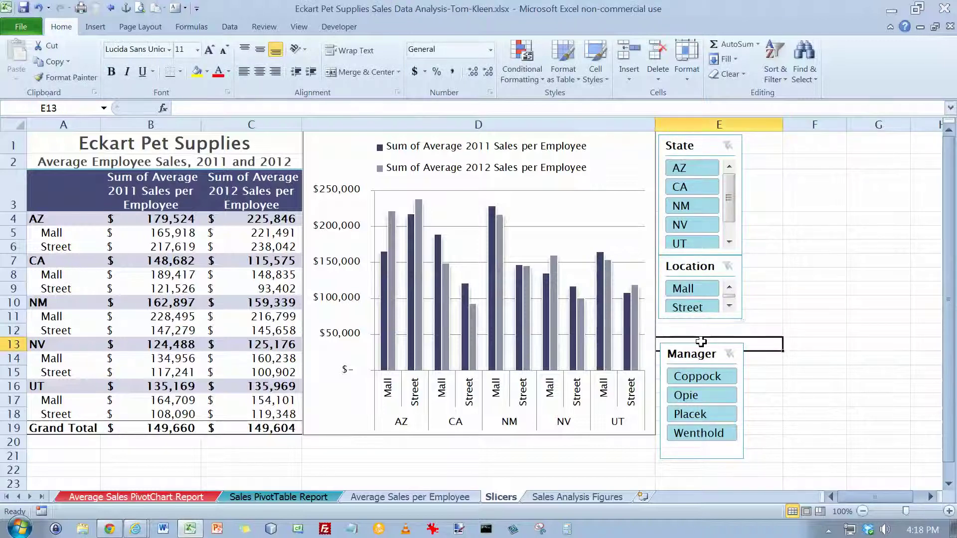
drag(703, 341, 703, 341)
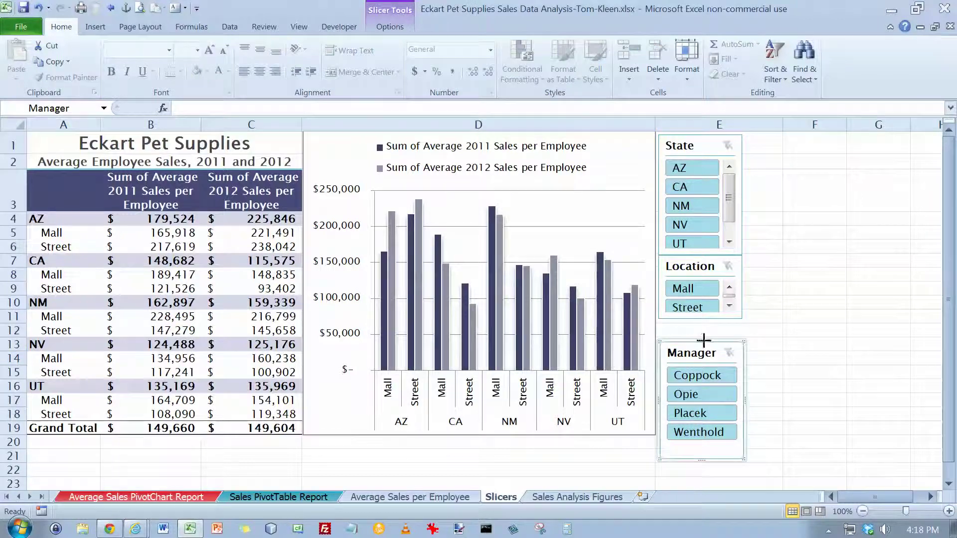
drag(719, 344, 722, 324)
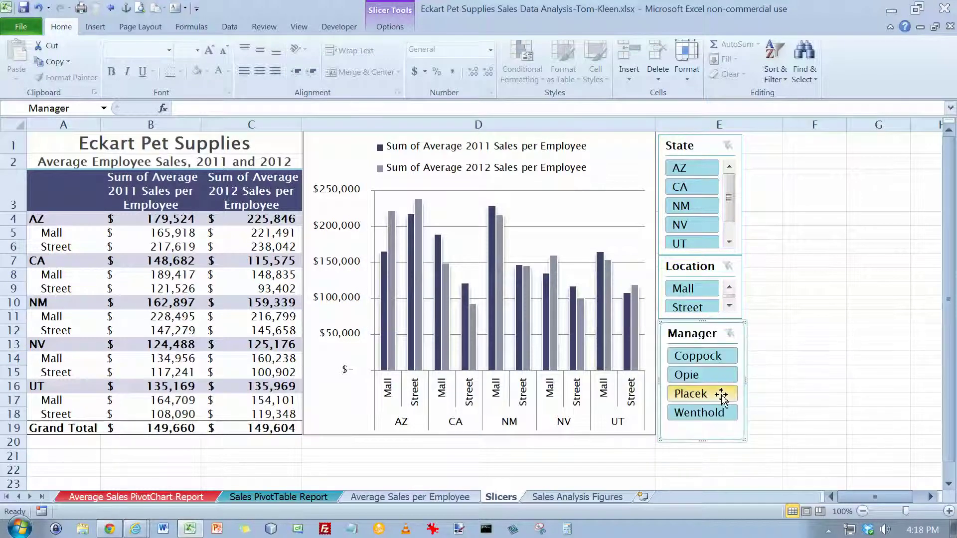
drag(703, 439, 705, 432)
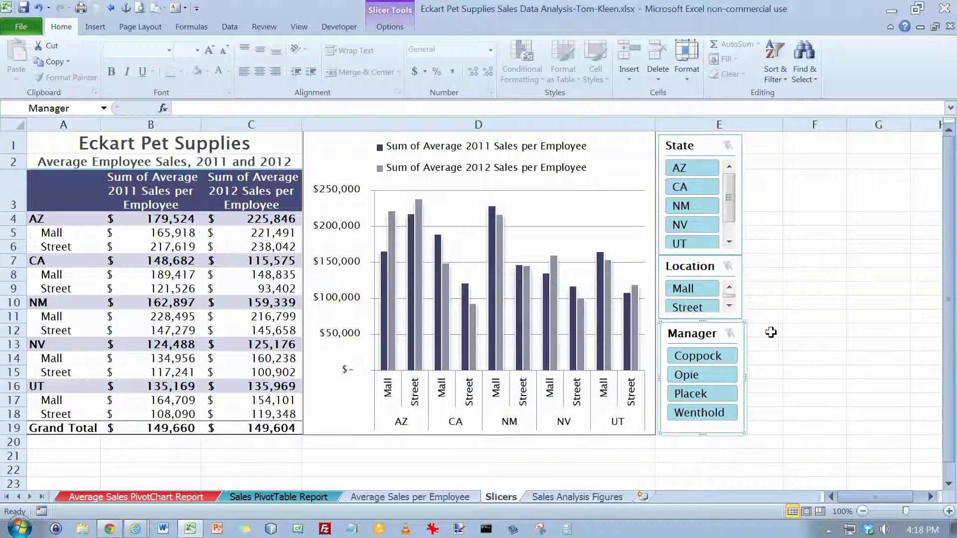
click(77, 442)
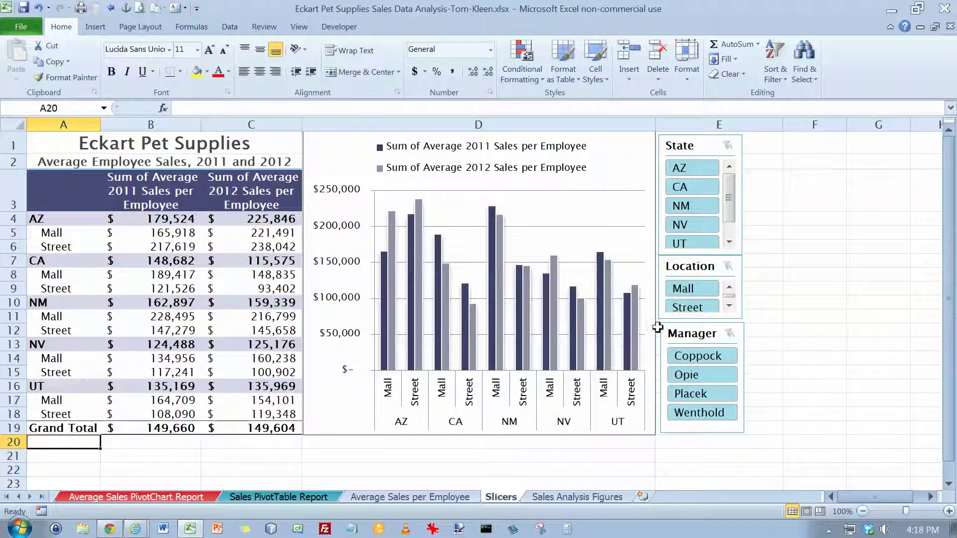
Step: Apply Slicer Style Other 1 to the State slicer
click(704, 149)
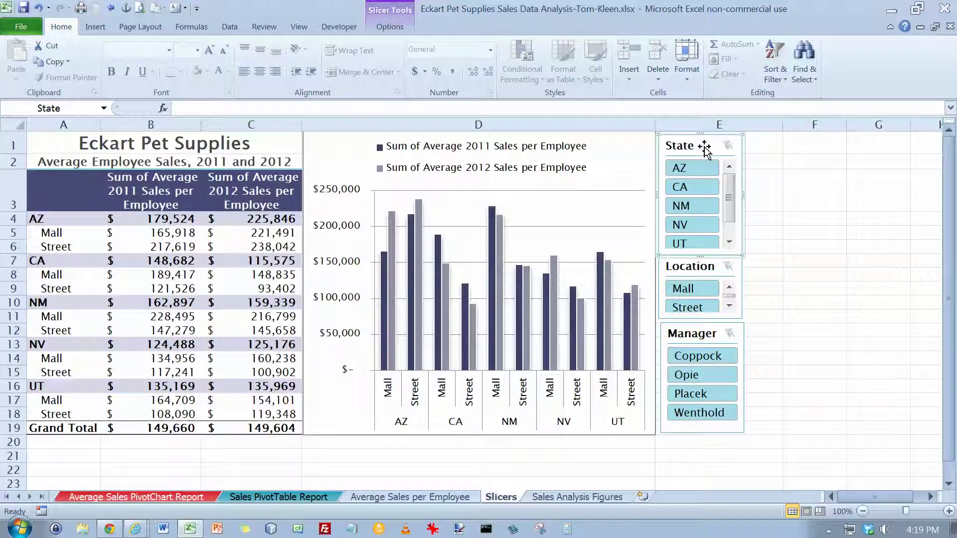
click(391, 27)
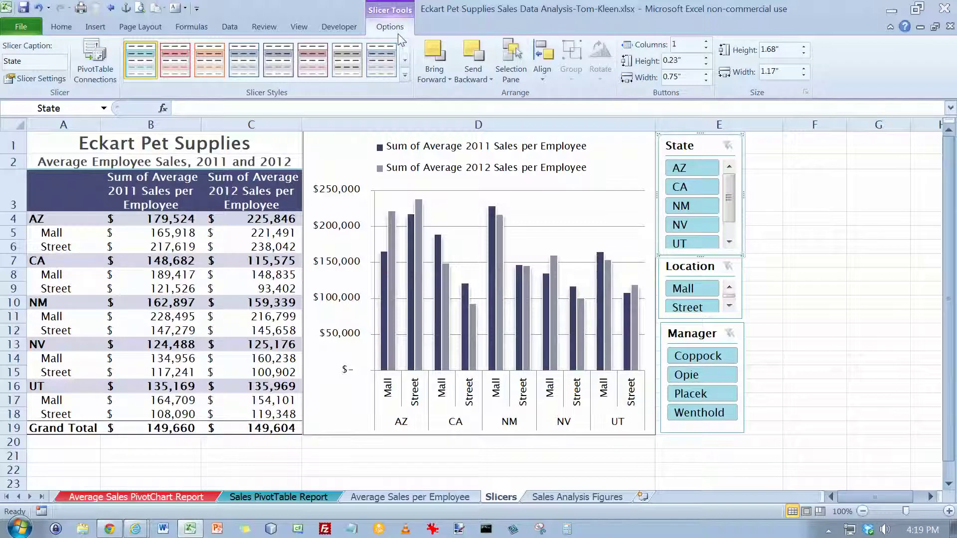
click(405, 75)
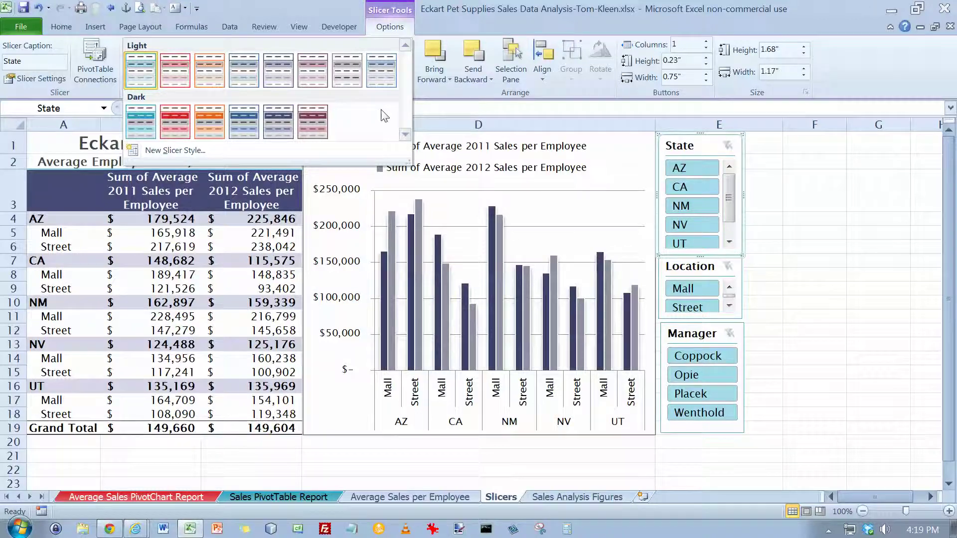
key(Escape)
click(406, 80)
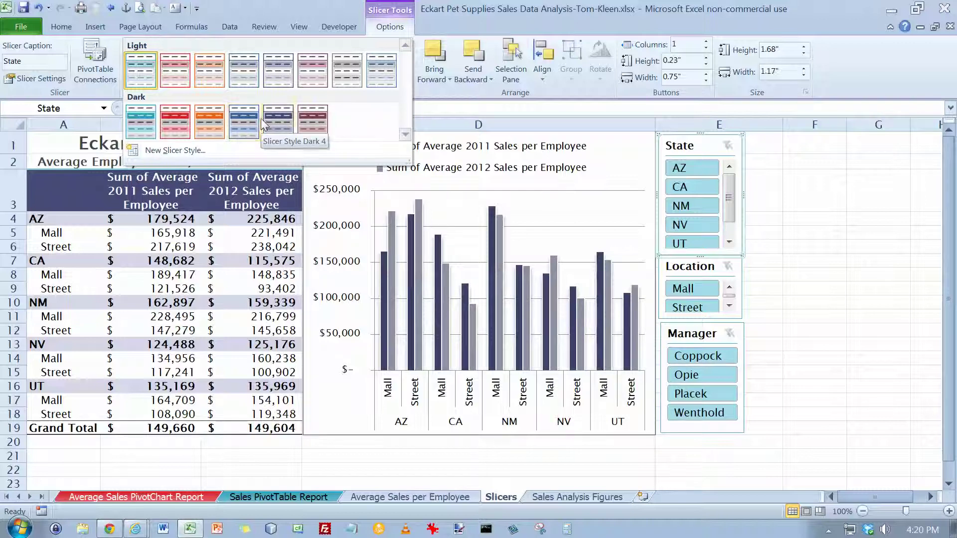
click(351, 73)
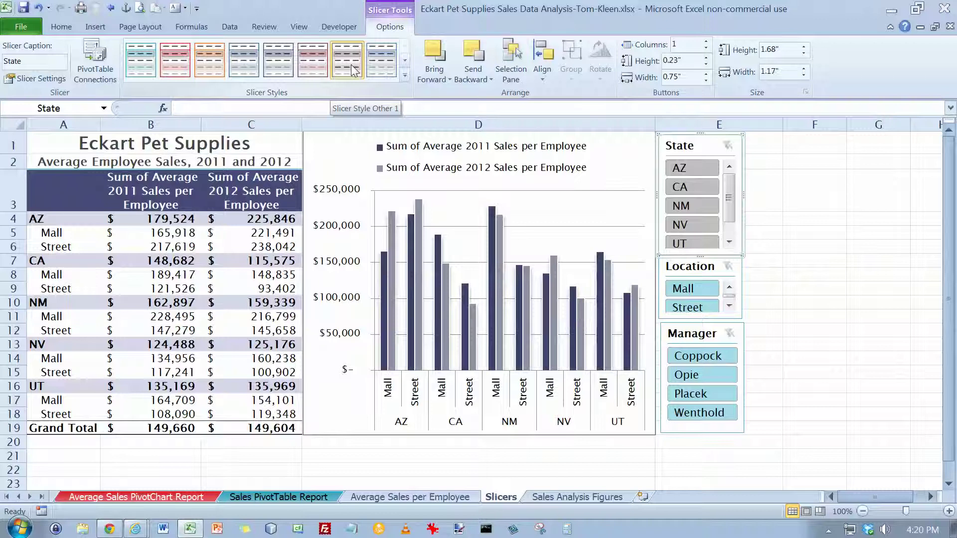
click(405, 75)
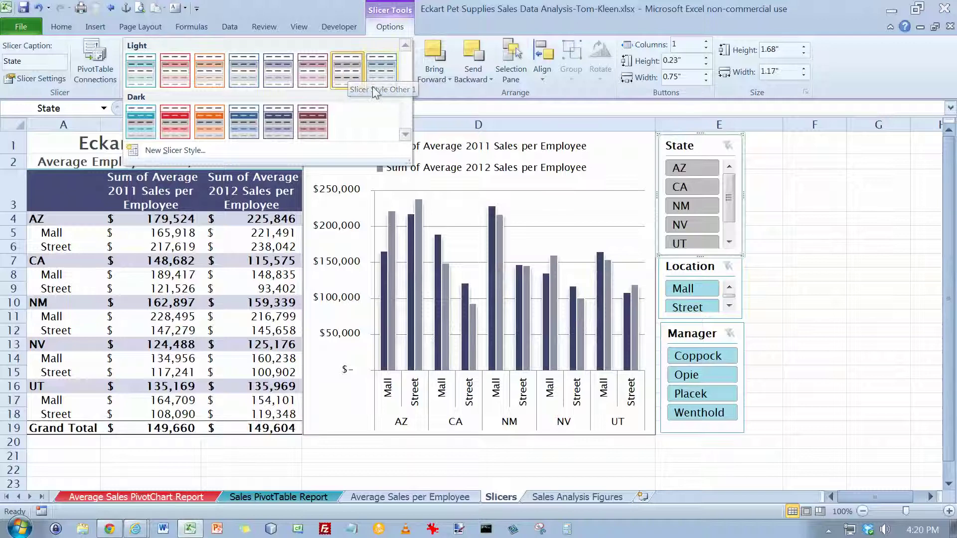
Step: Apply Slicer Style Light 5 to the Location slicer
click(720, 269)
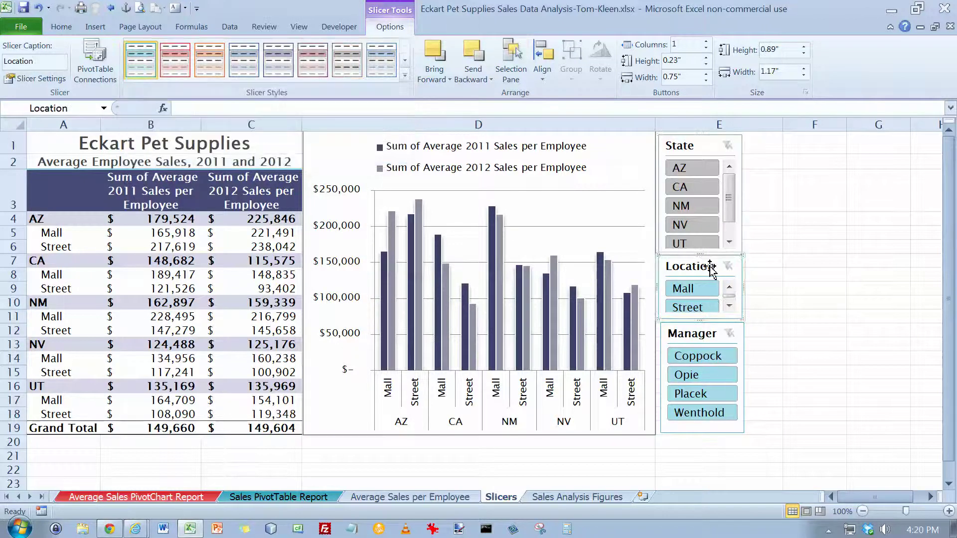
click(405, 75)
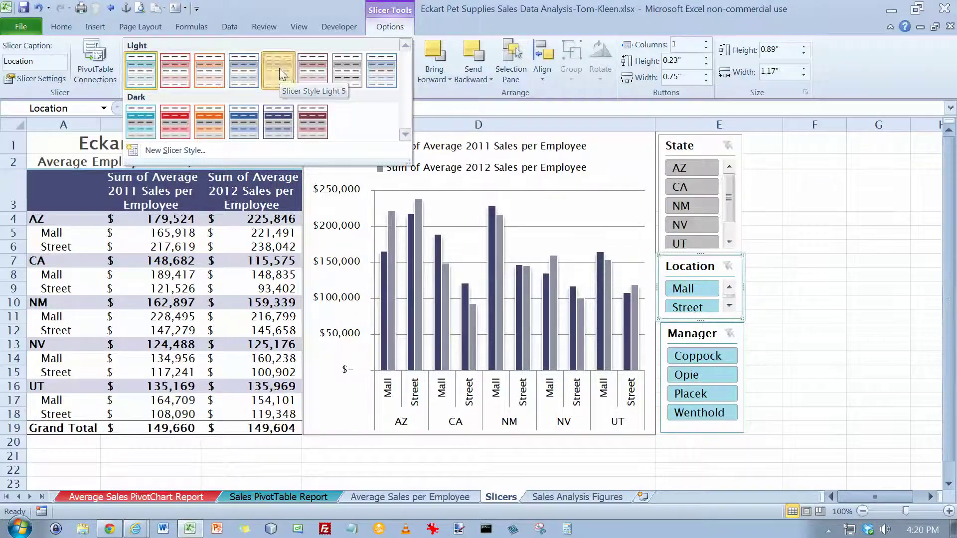
click(279, 68)
click(405, 77)
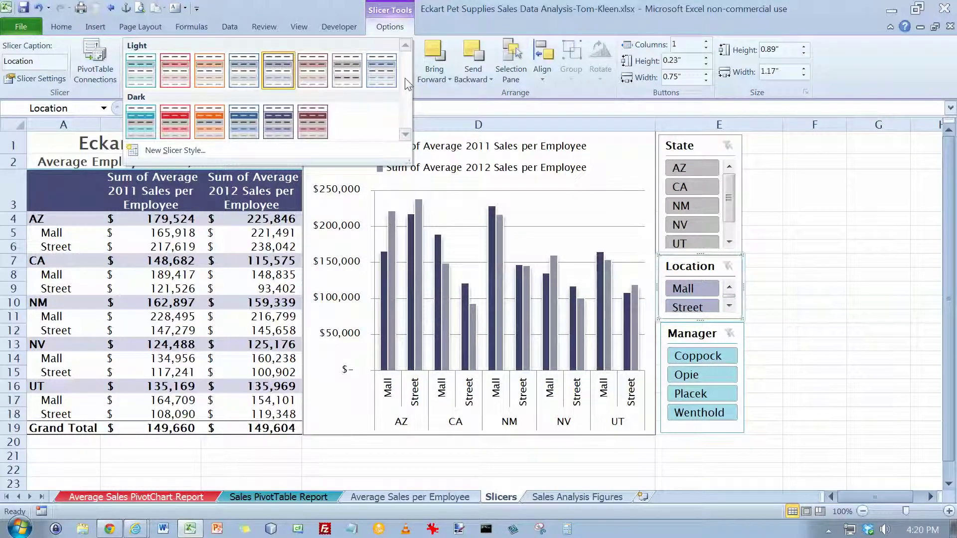
Step: Apply the fifth Dark slicer style, the dark navy one, to the Manager slicer and deselect it
click(727, 330)
click(718, 330)
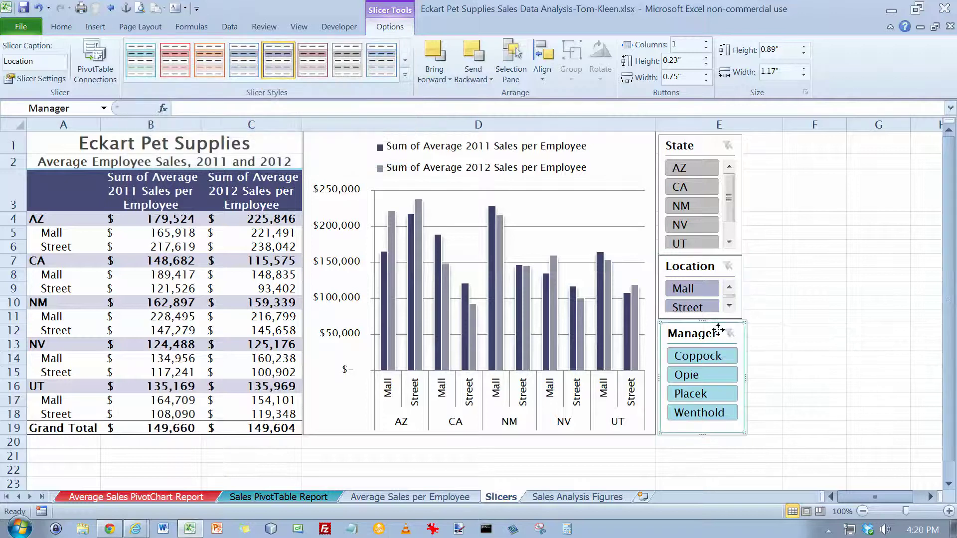
click(405, 75)
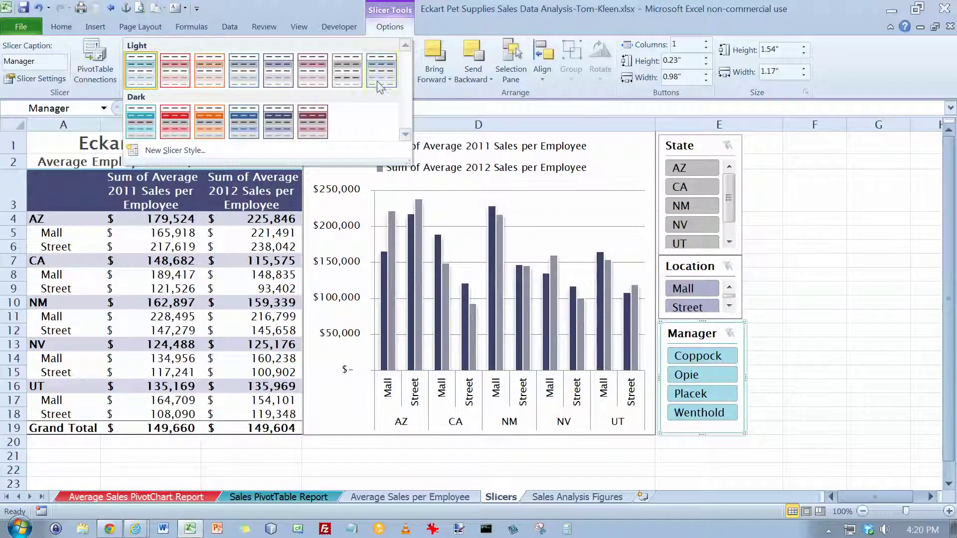
click(280, 120)
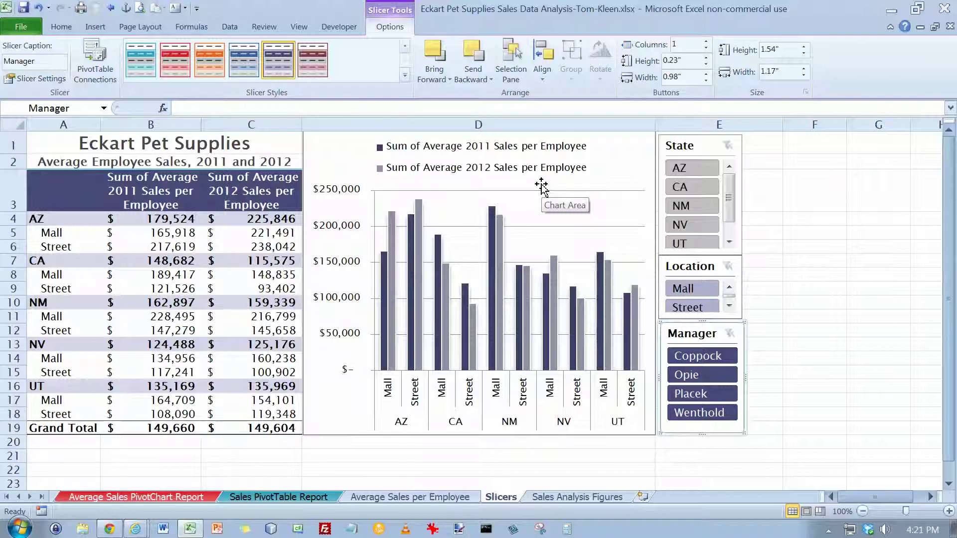
click(72, 447)
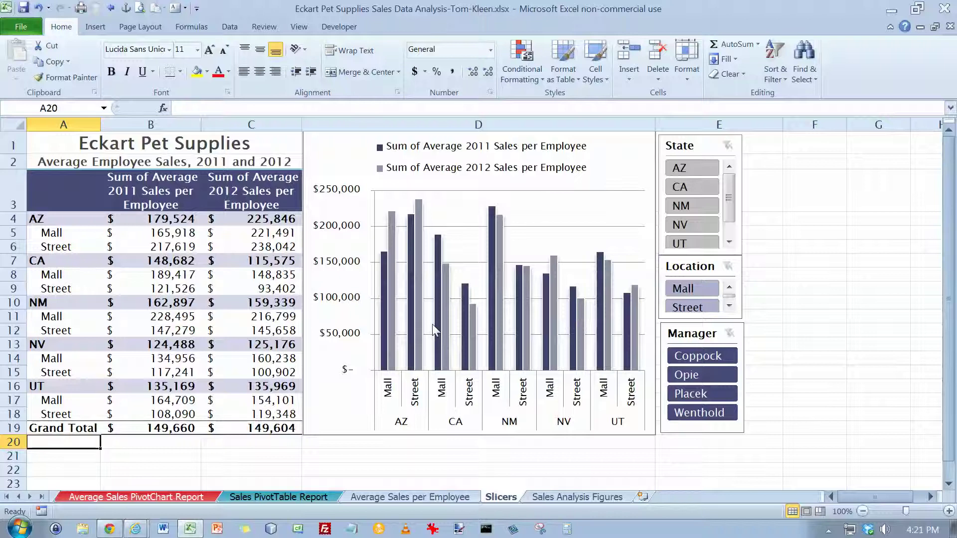
Step: Exclude AZ with the State slicer and filter the Location slicer to Mall only
mouse_move(449, 314)
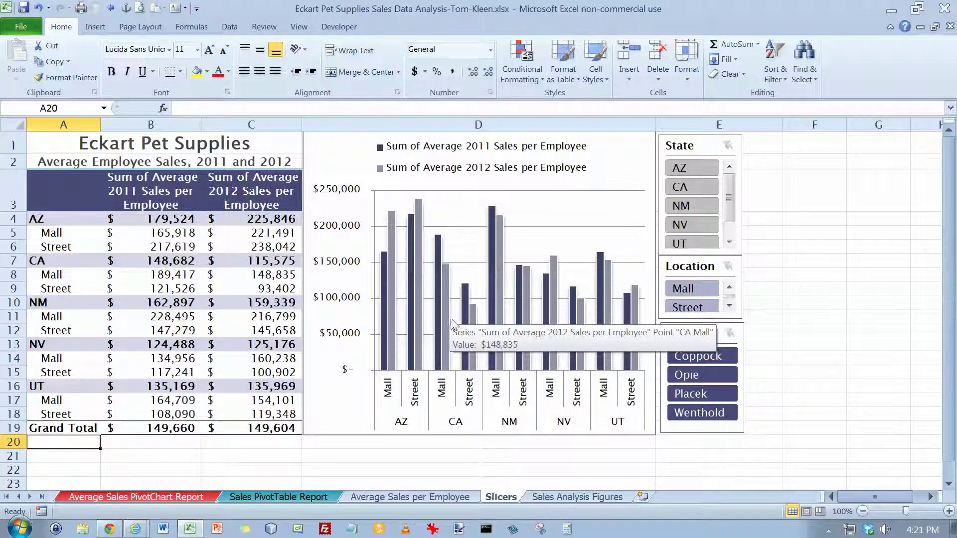
mouse_move(578, 330)
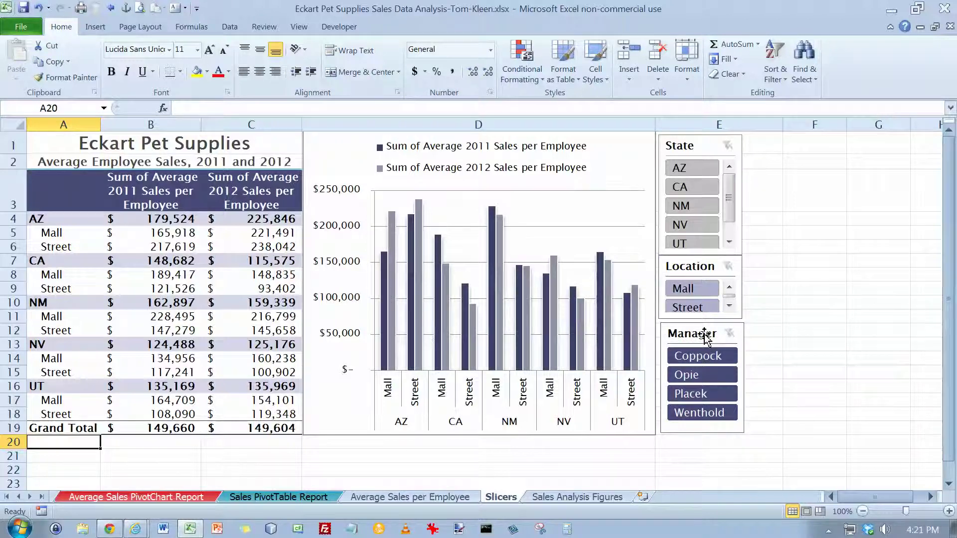
ctrl+click(689, 169)
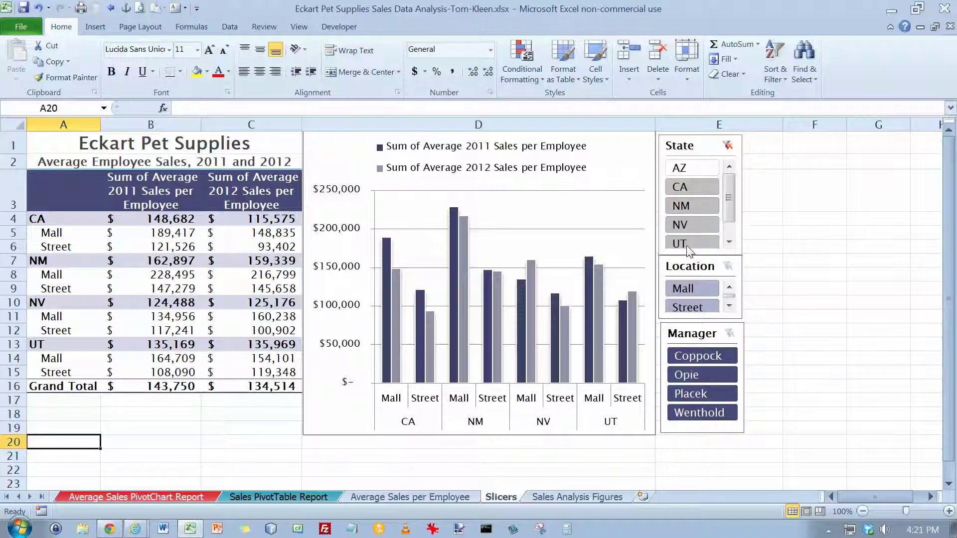
click(692, 288)
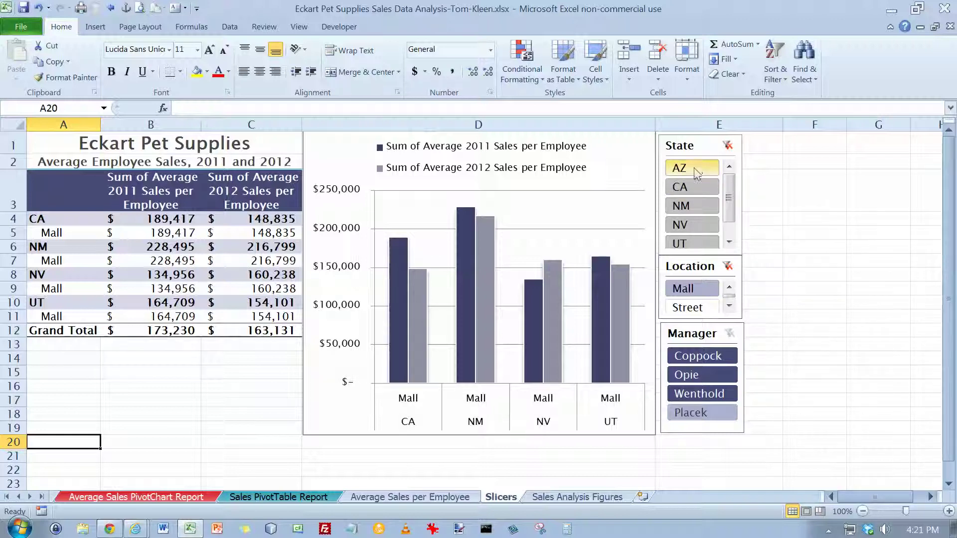
Step: Switch the Location slicer from Mall to Street, back to Mall, and finally to Street only
click(704, 308)
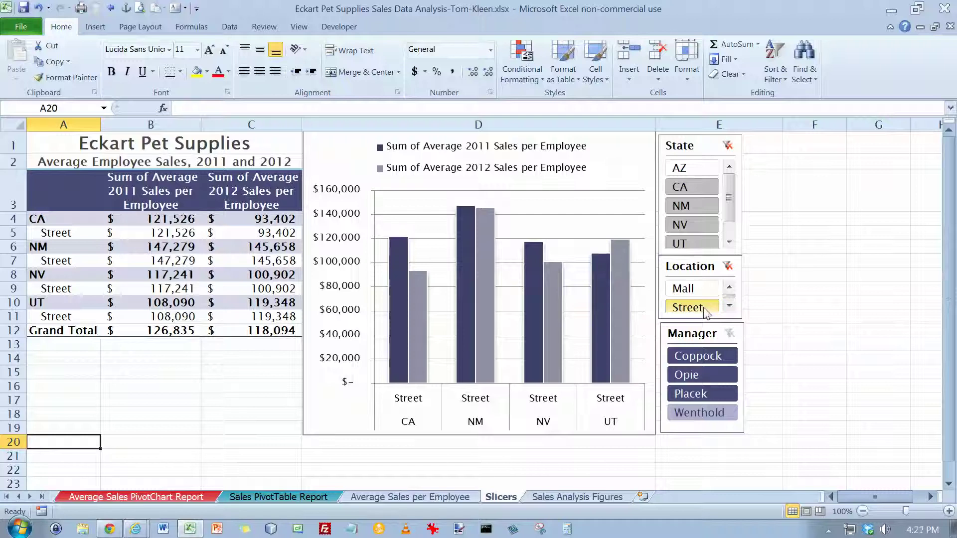
click(698, 289)
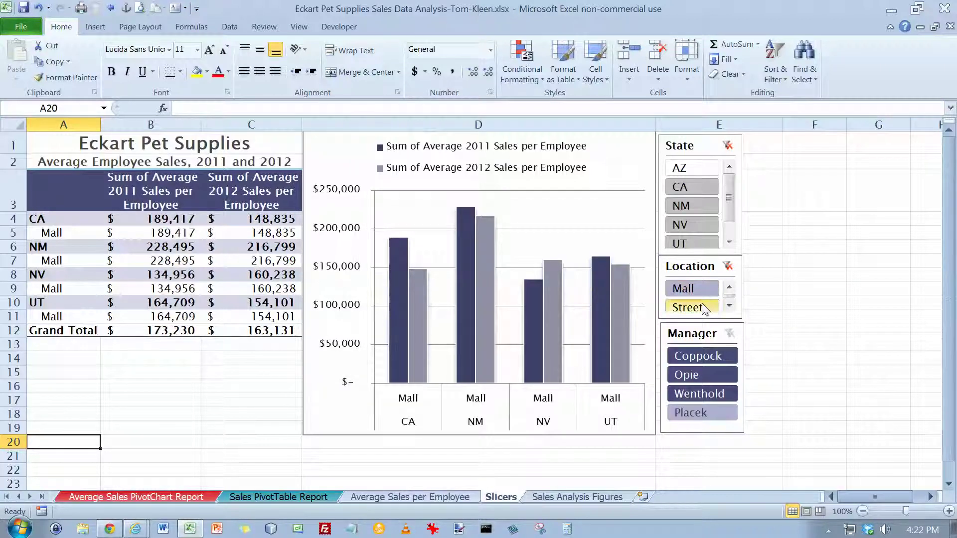
click(702, 307)
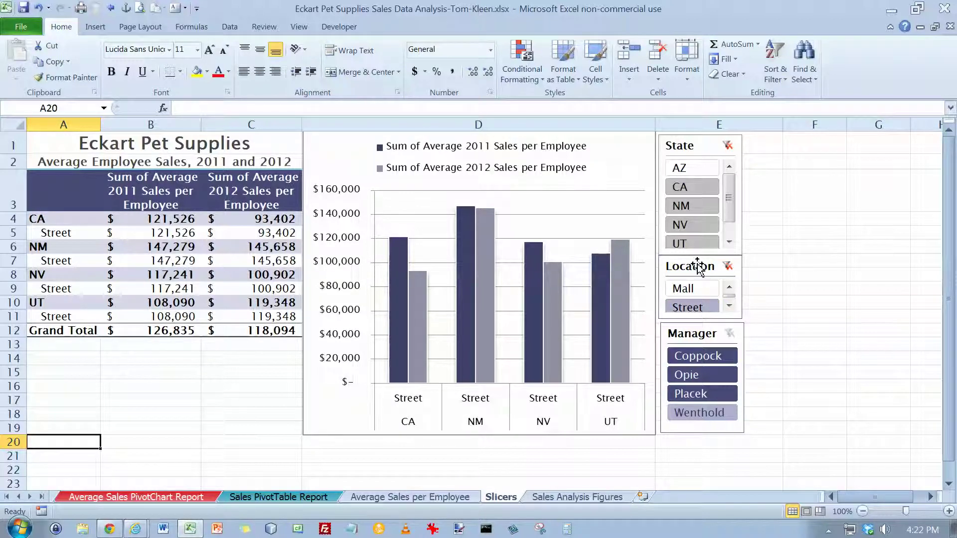
Step: Clear the State and Location slicer filters and filter the Manager slicer to its last-listed manager
click(728, 146)
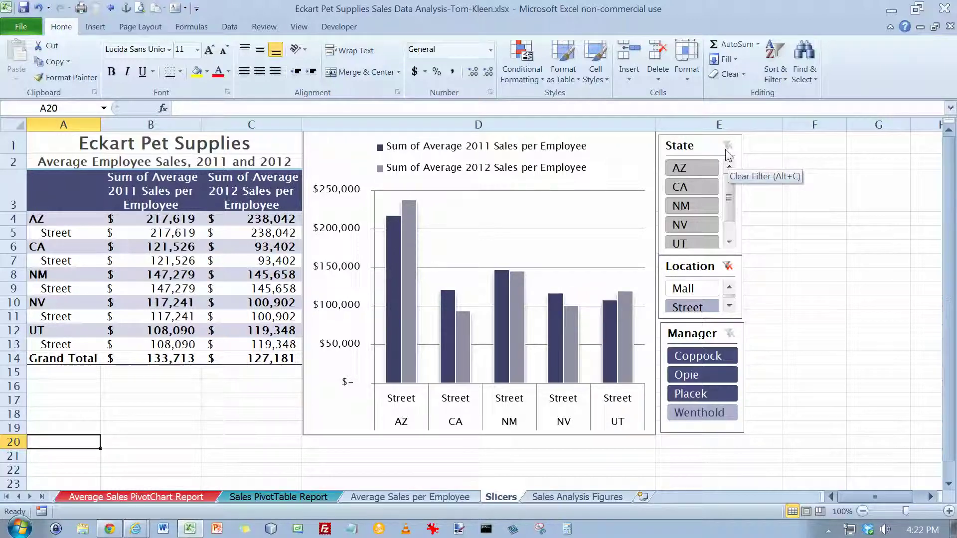
click(703, 417)
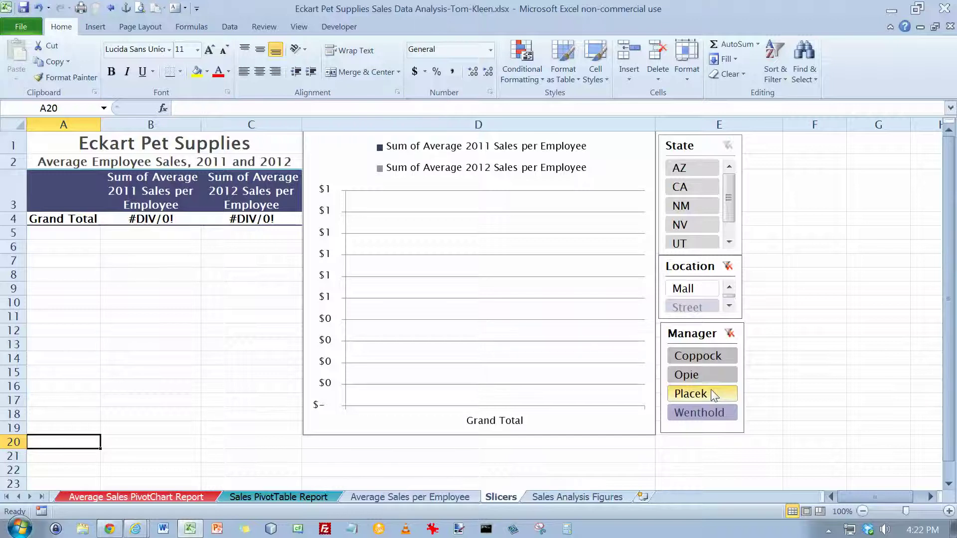
click(727, 267)
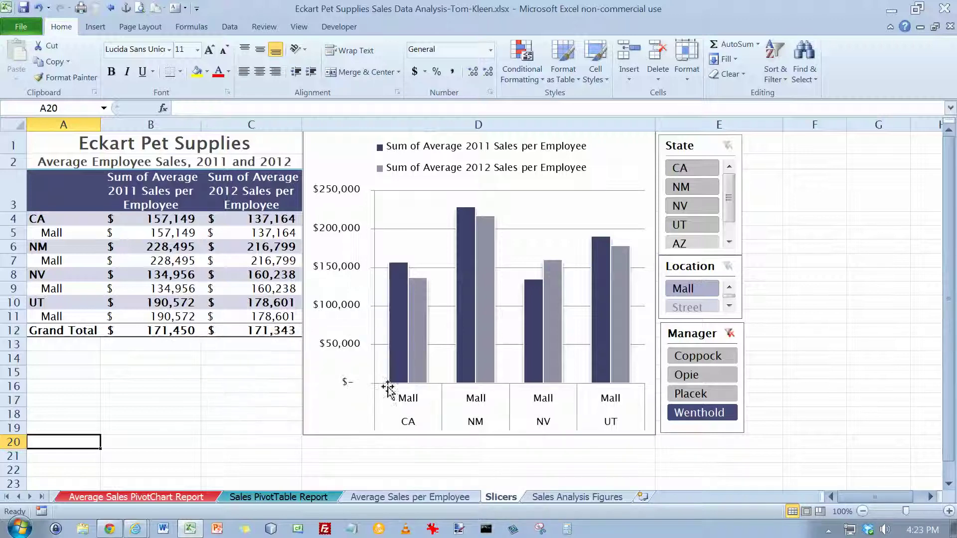
Step: Save the workbook and close it
mouse_move(393, 378)
click(25, 9)
key(ctrl+w)
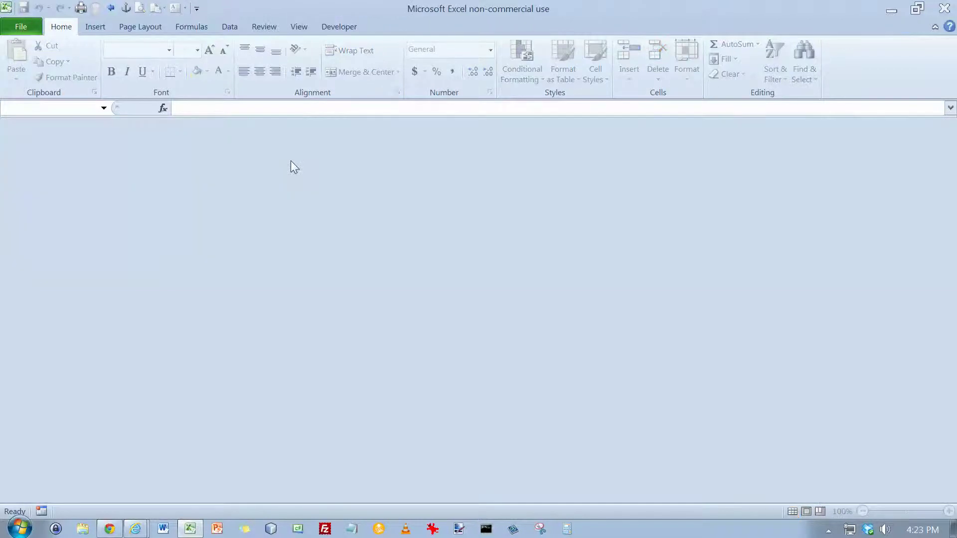